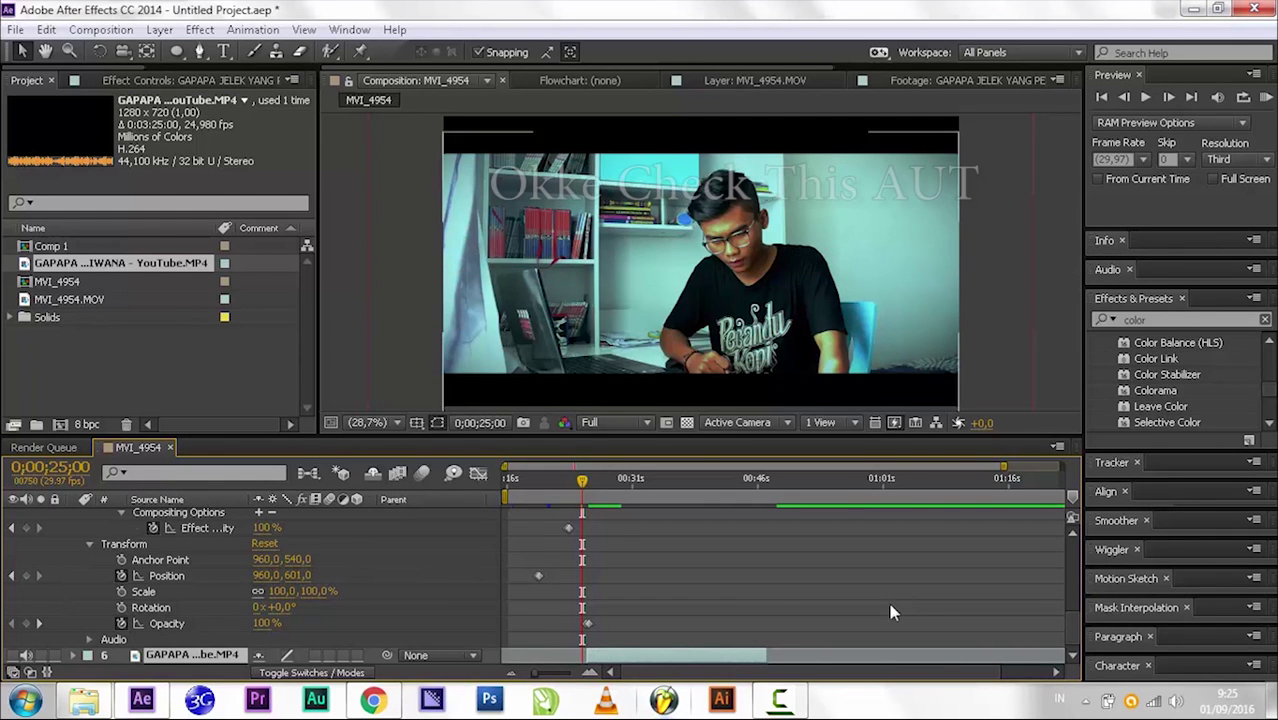
Step: Move to 0;00;29;00 in the MVI_4954 composition and open the MVI_4954.MOV clip that begins there for layer painting
key("KP_0")
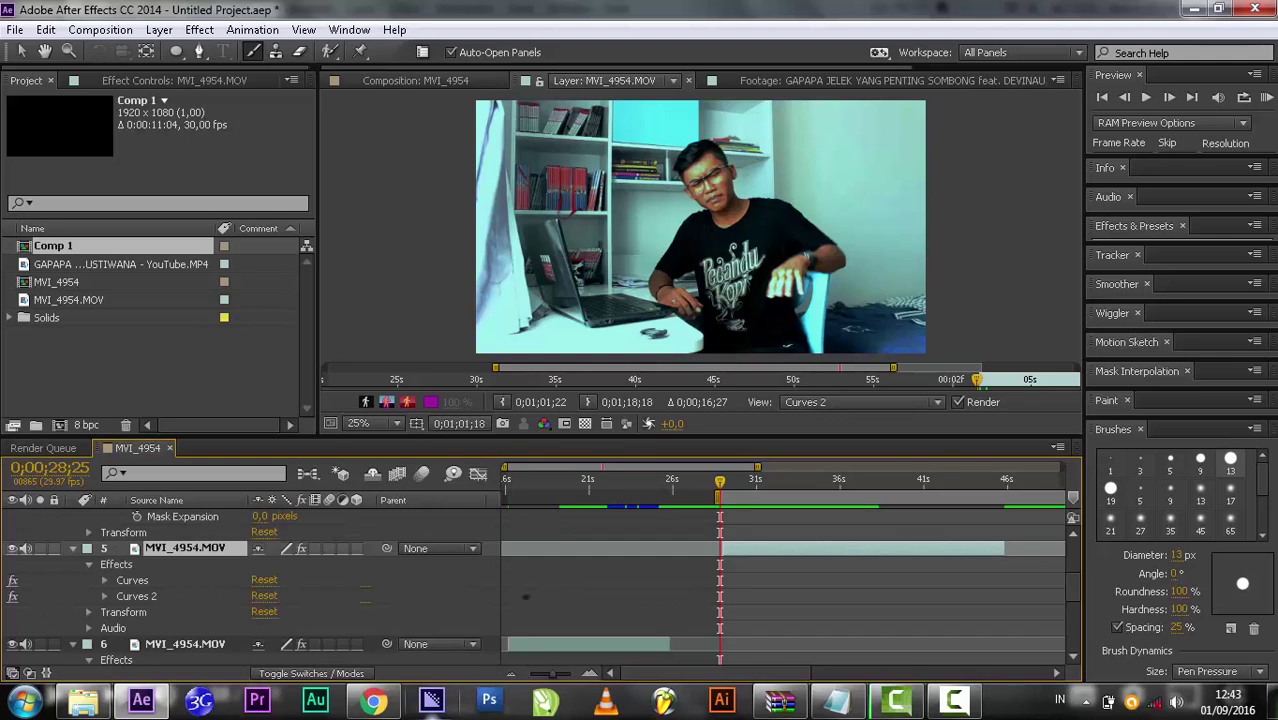
left_click(415, 81)
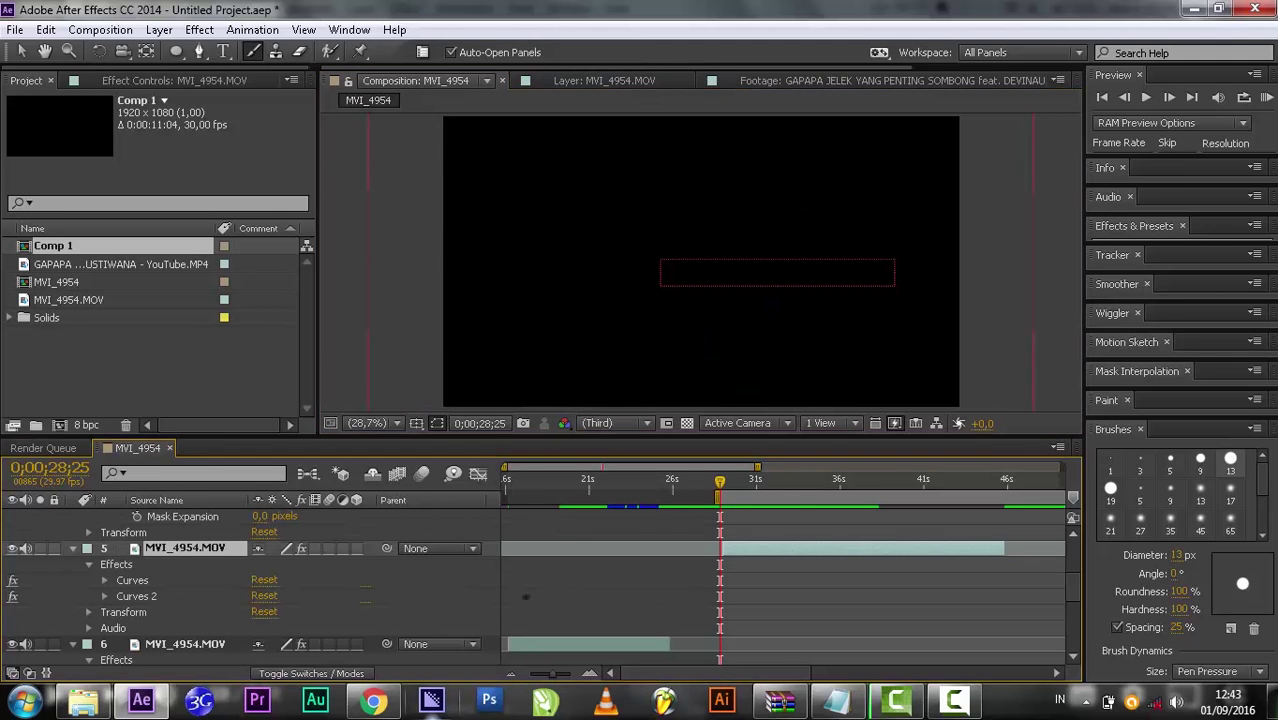
left_click_drag(720, 482, 723, 482)
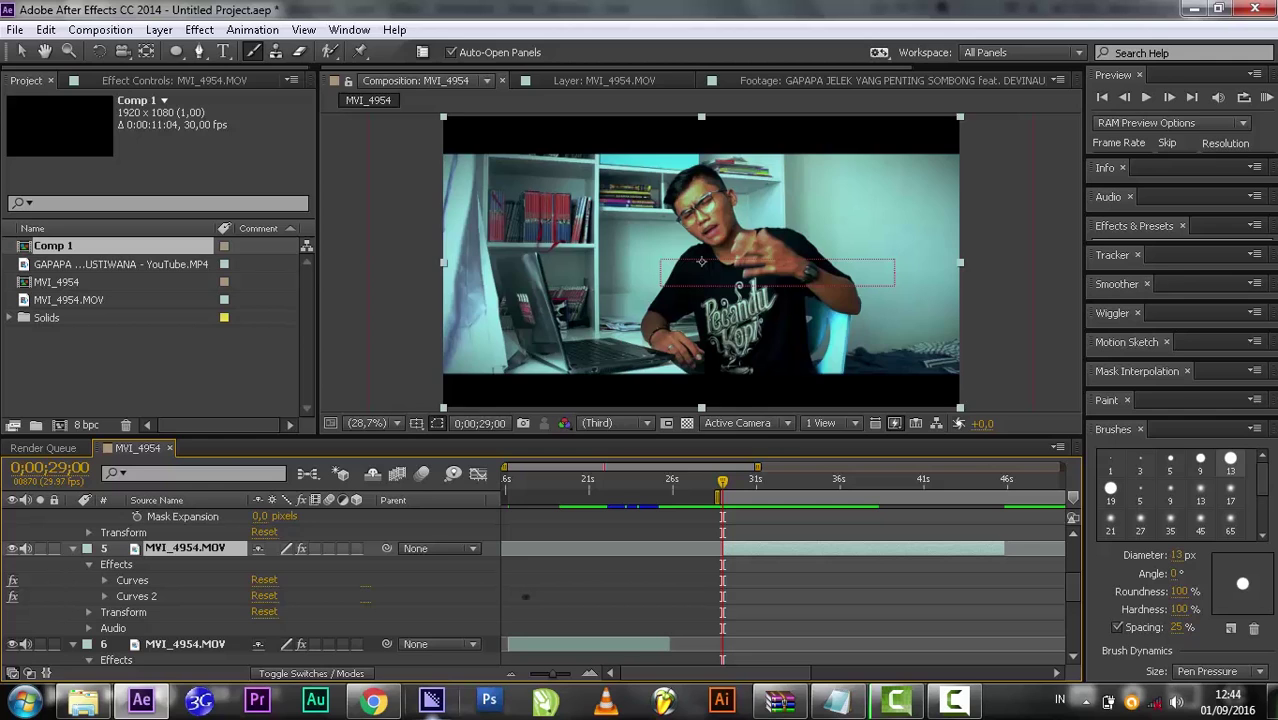
double_click(185, 548)
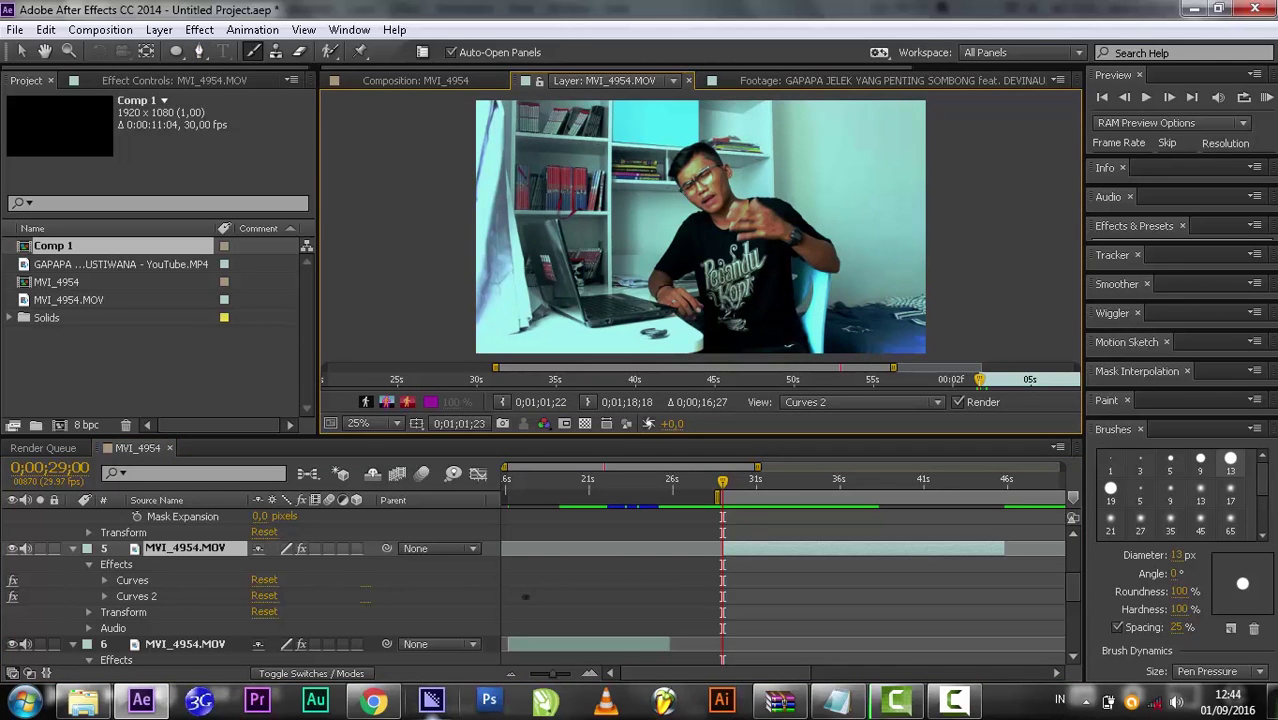
Step: Paint yellow outlines around the man's shoulders, arms and torso at 0;00;28;29 with a 13 px brush and a one-frame duration
key("v")
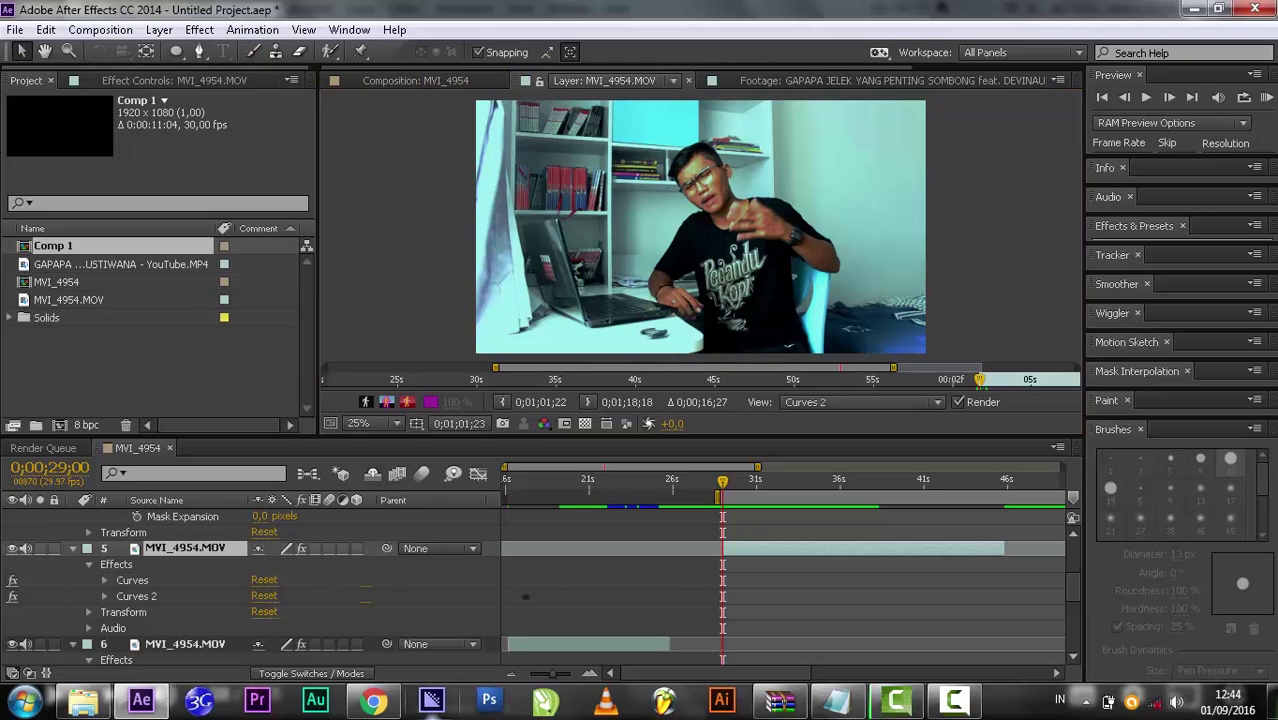
key("ctrl+b")
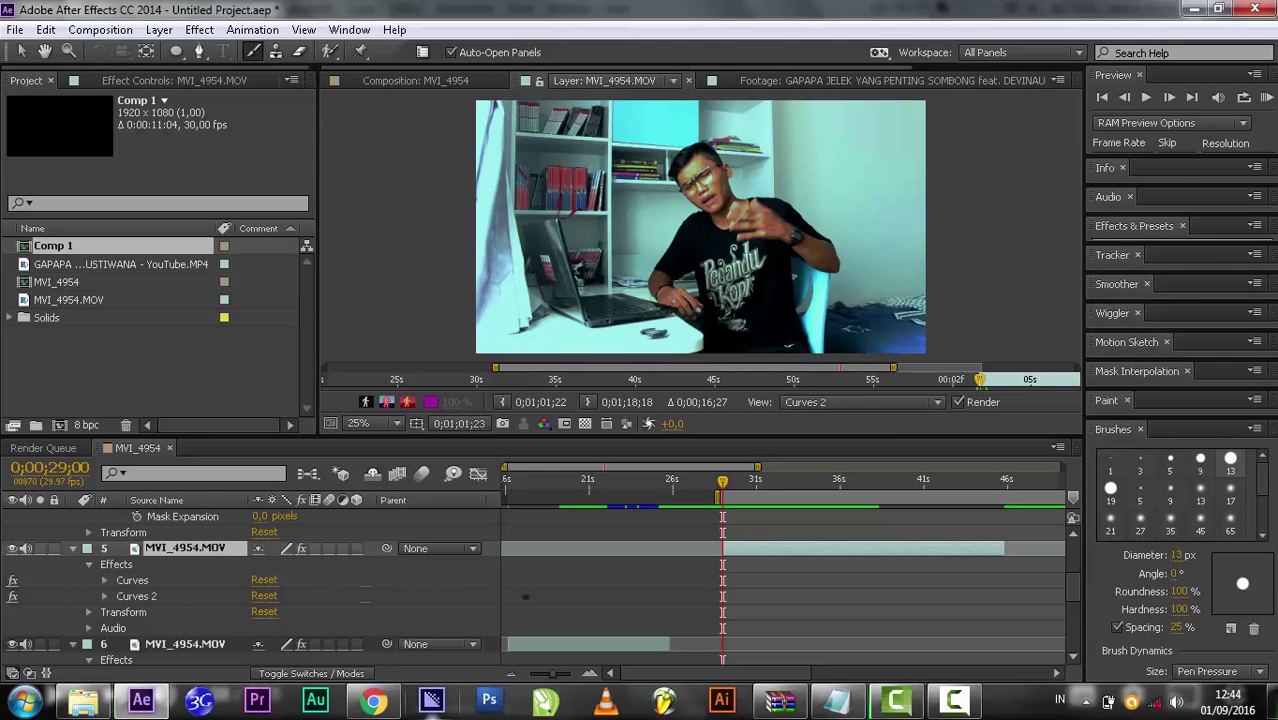
scroll(701, 226, "up", 3)
scroll(701, 226, "down", 1)
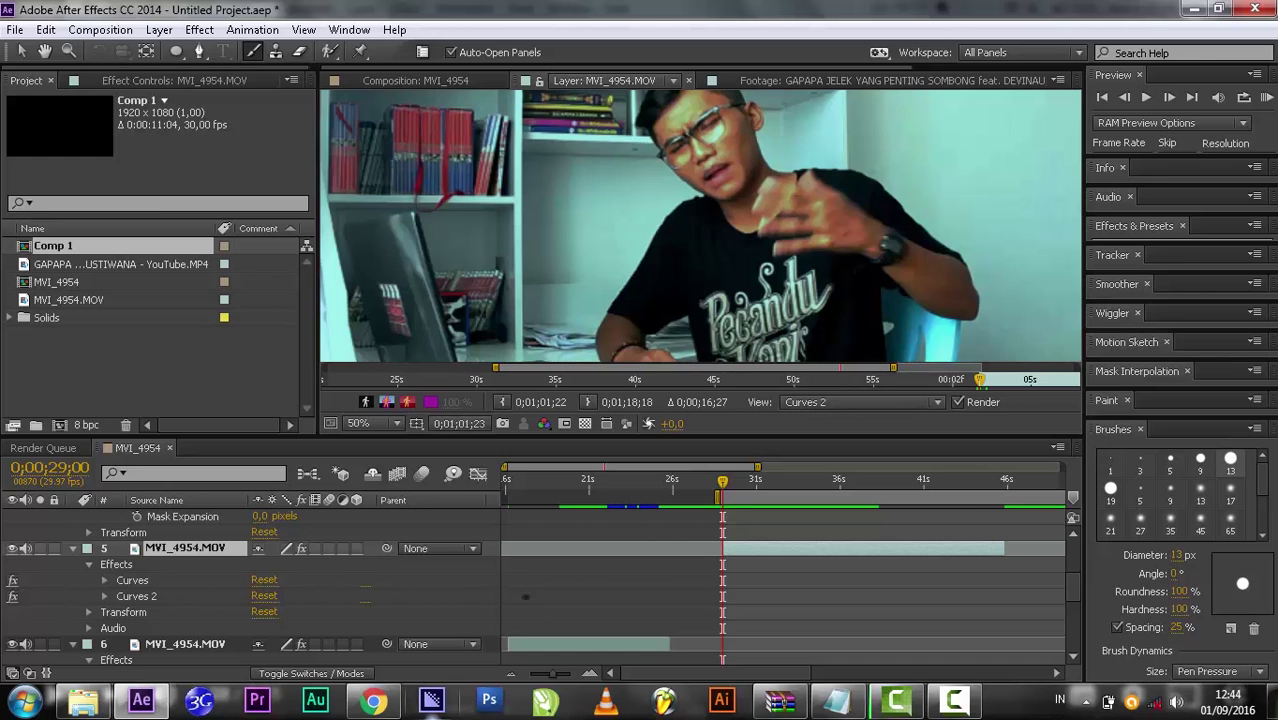
scroll(700, 226, "up", 1)
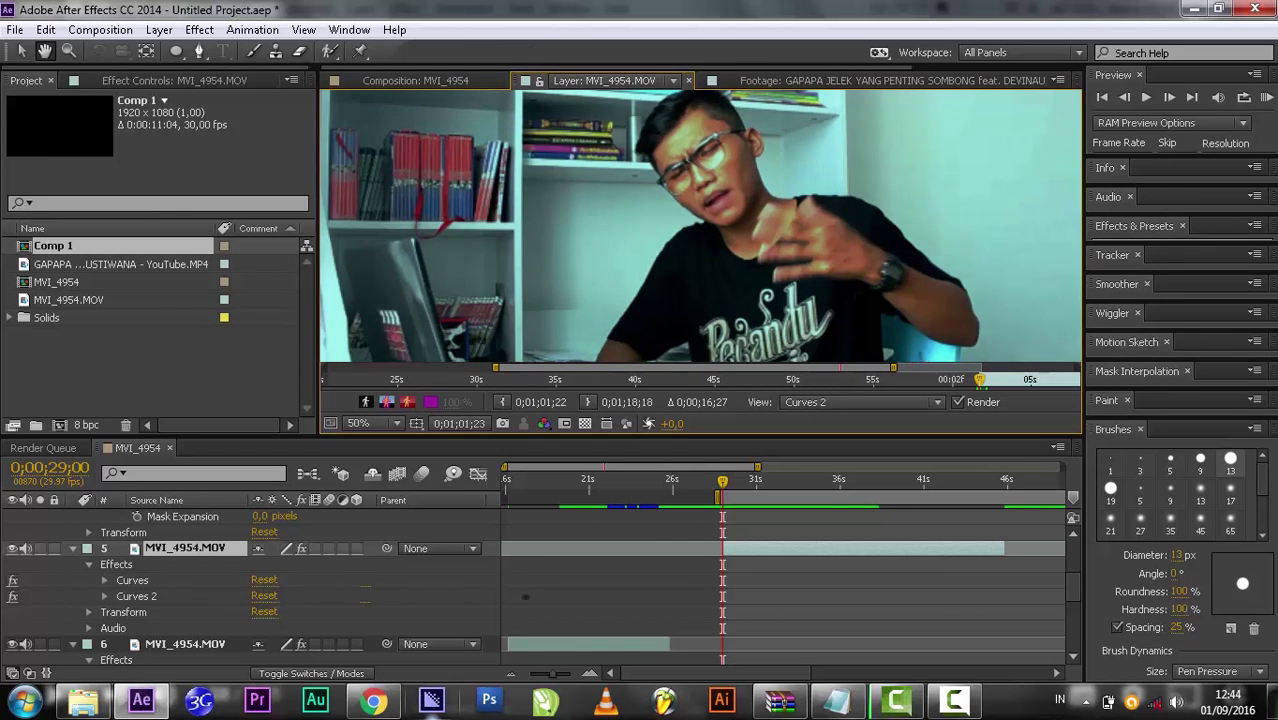
scroll(700, 226, "up", 3)
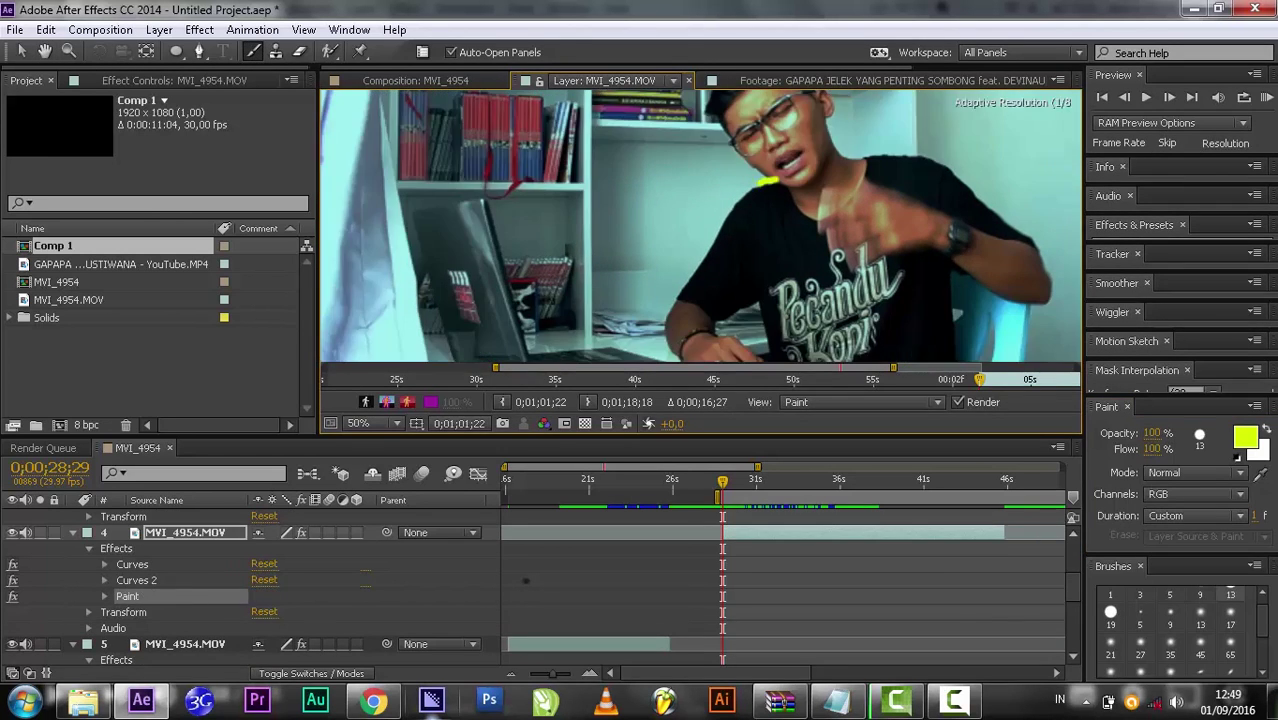
left_click_drag(866, 169, 908, 176)
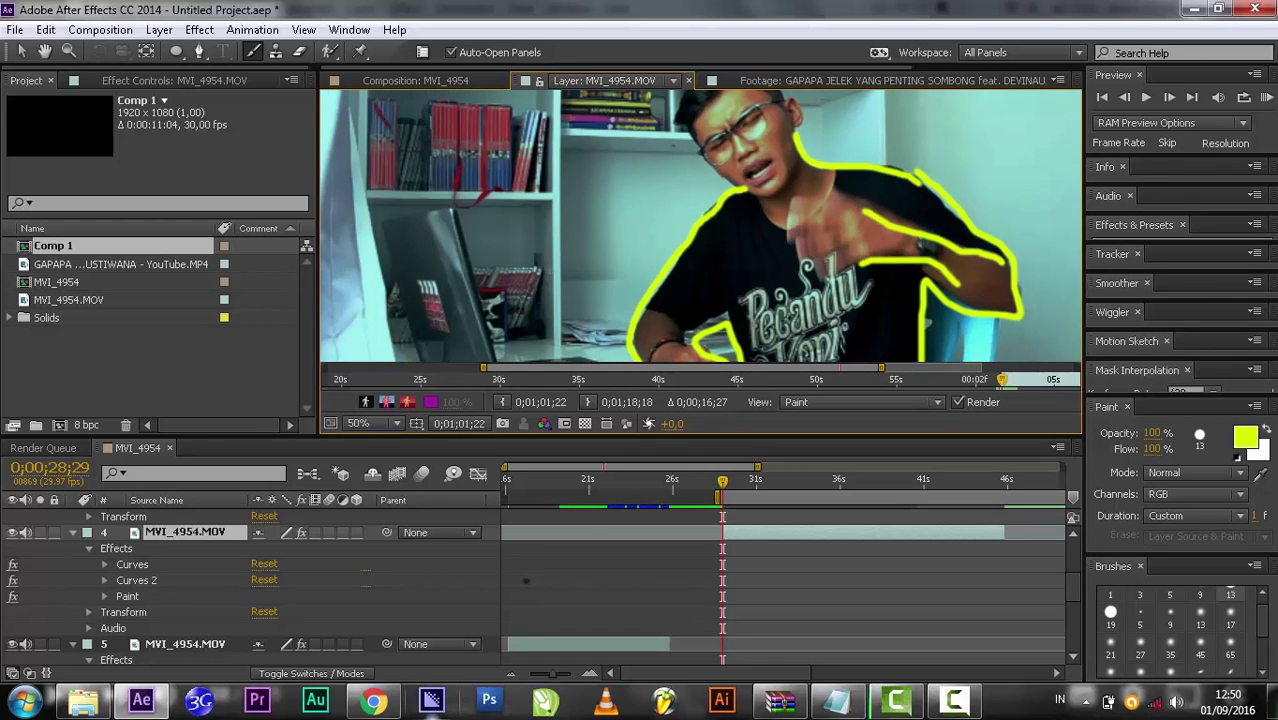
Step: Advance two frames to 0;00;29;01 and paint yellow strokes on the man's face and hair
scroll(700, 226, "up", 3)
key("Page_Down")
key("Page_Down")
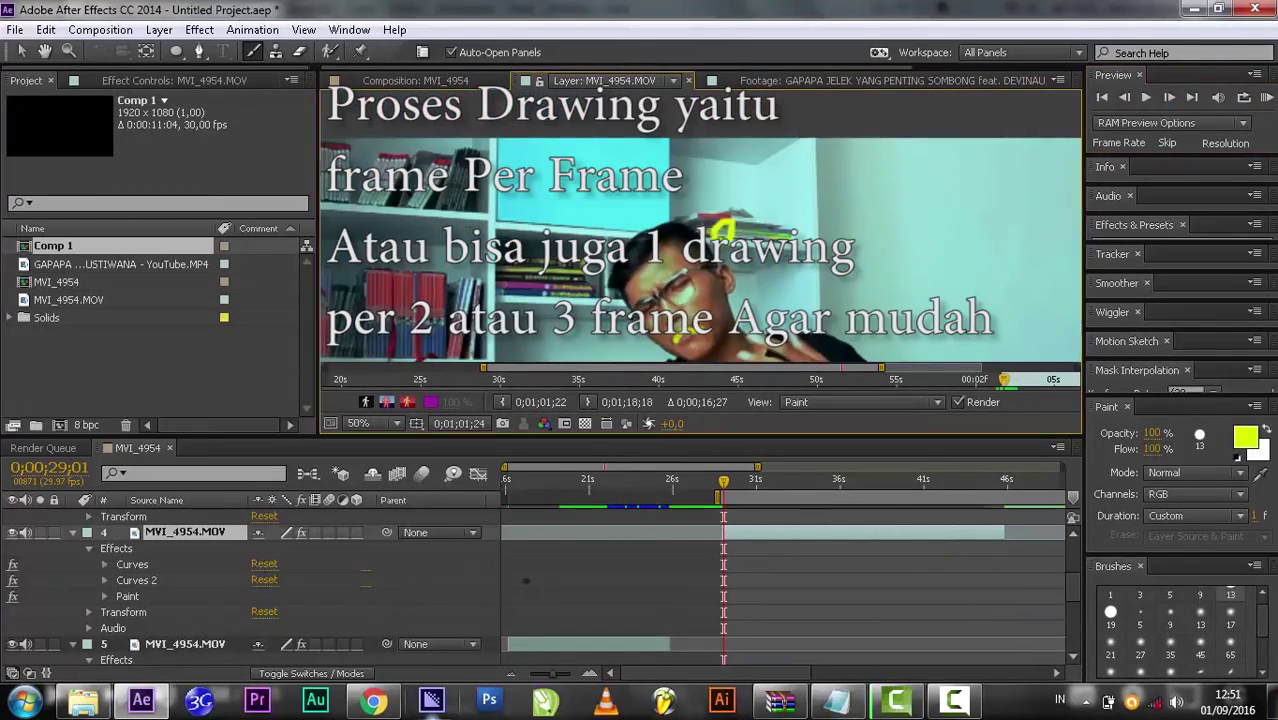
key("space")
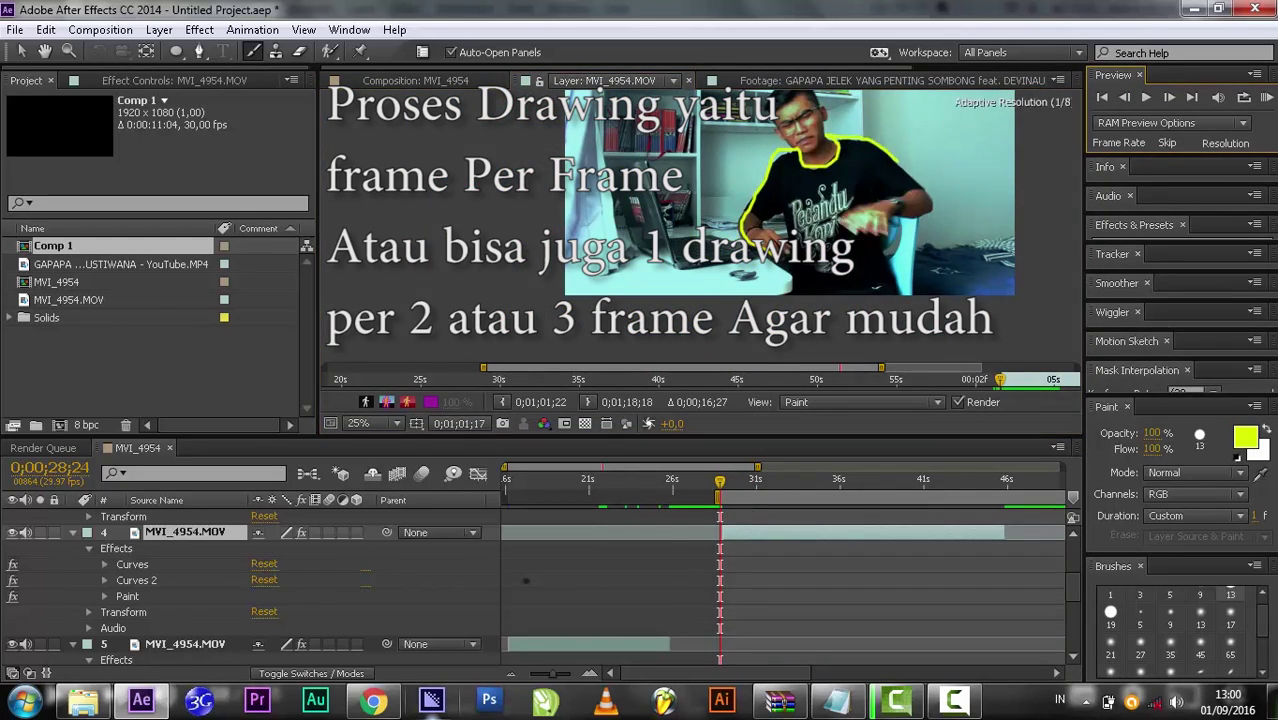
Step: Paint yellow body outlines and face and arm scribbles frame by frame between 0;00;28;24 and 0;00;29;01
left_click(1168, 97)
left_click(1168, 97)
left_click(1168, 97)
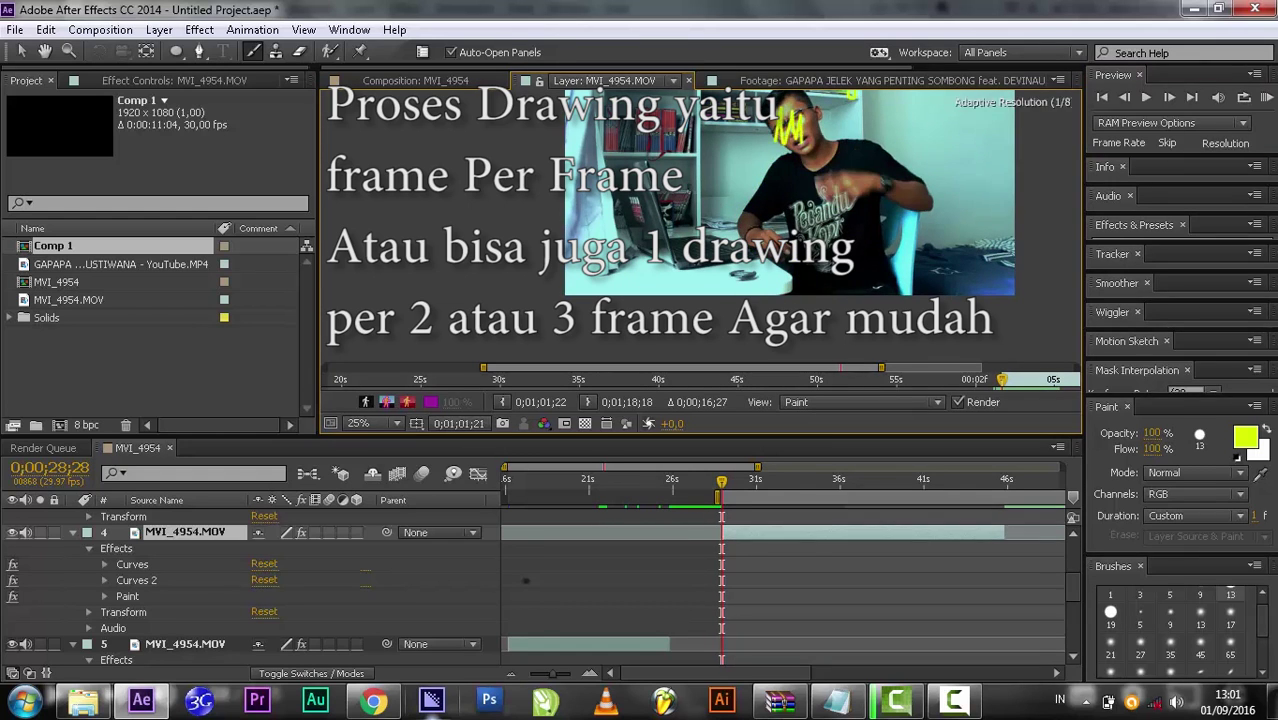
left_click(1168, 97)
left_click(1168, 97)
left_click(1168, 97)
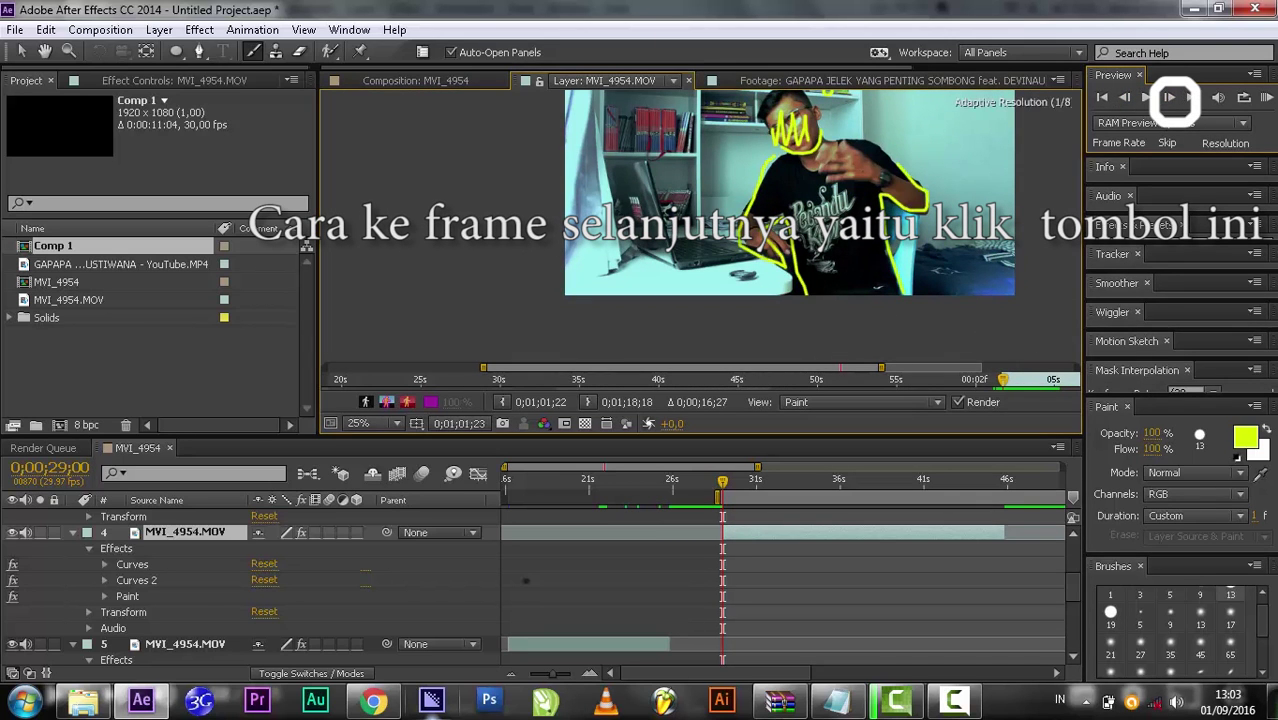
left_click(1168, 97)
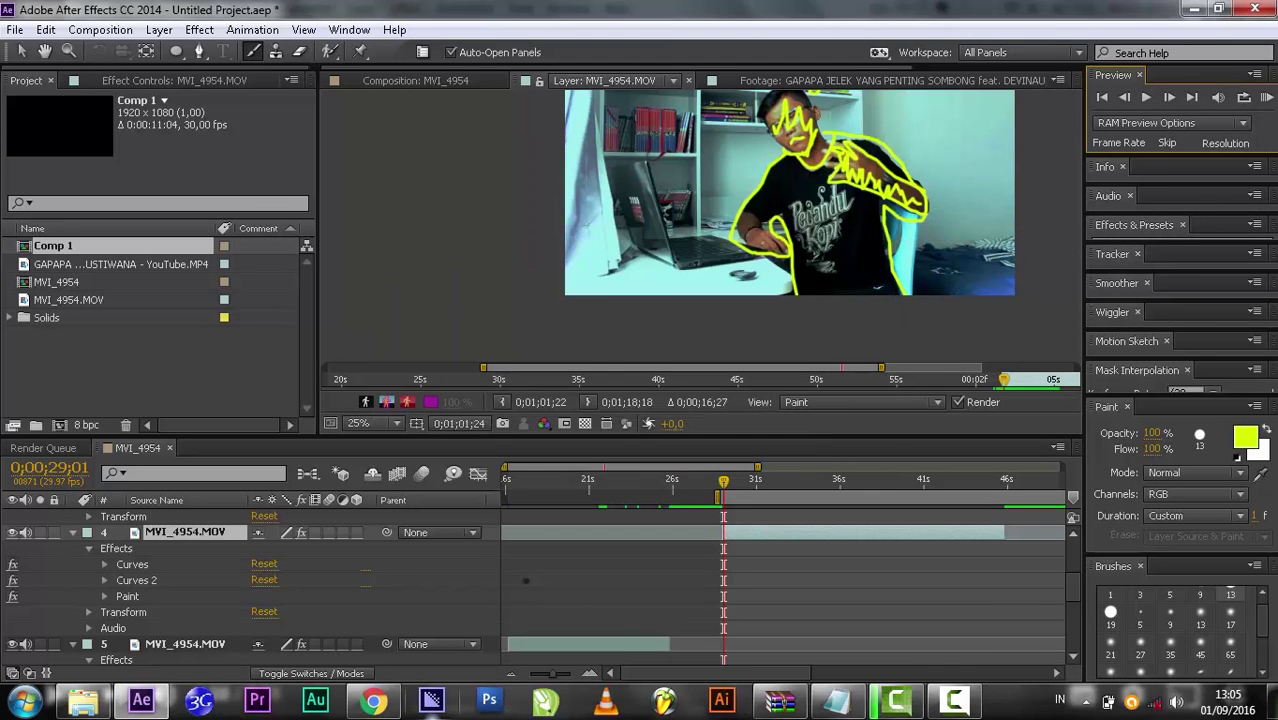
left_click(1168, 97)
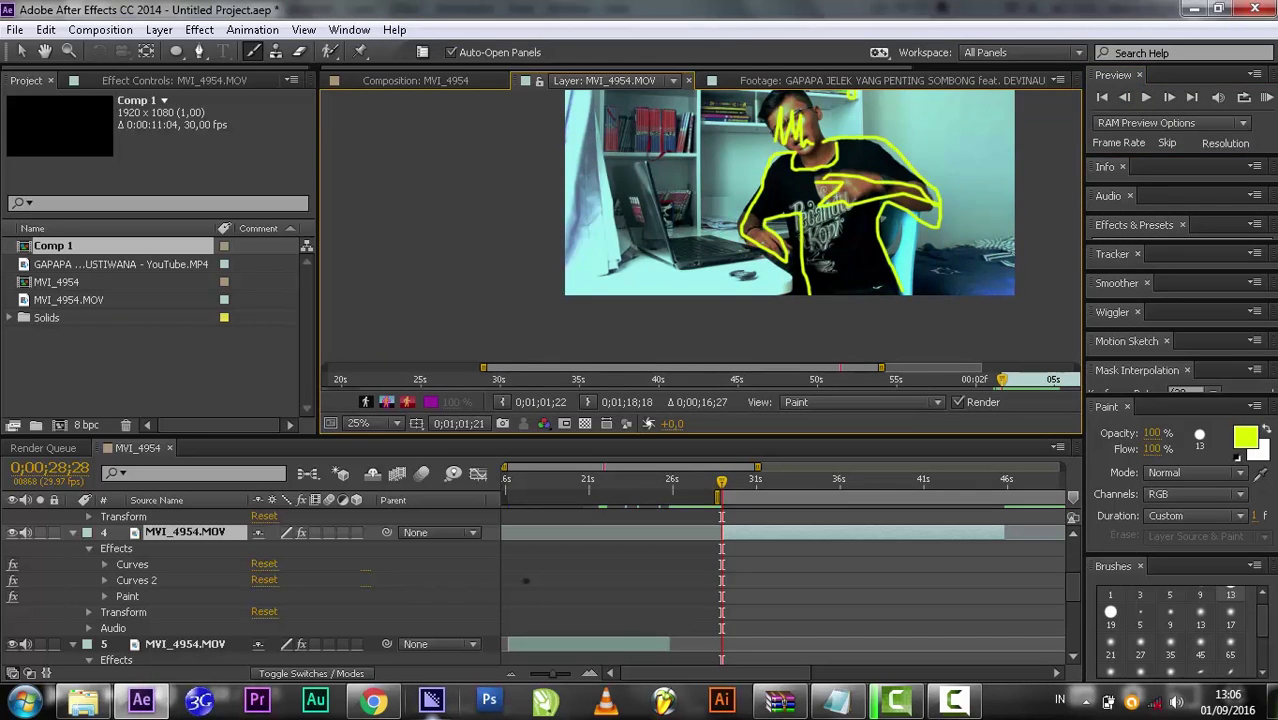
Step: Paint yellow outlines around the laptop at 0;00;30;14 and around the man's body and raised arms at 0;00;30;07
key("space")
key("space")
key("space")
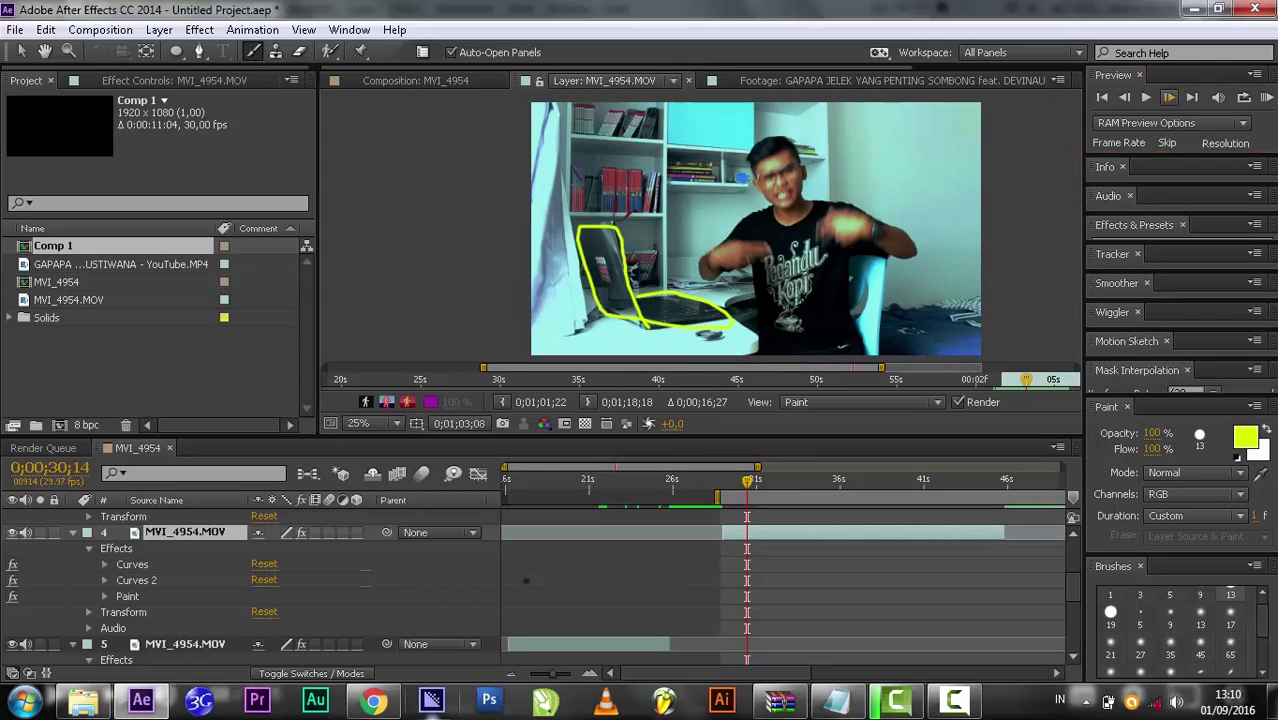
key("space")
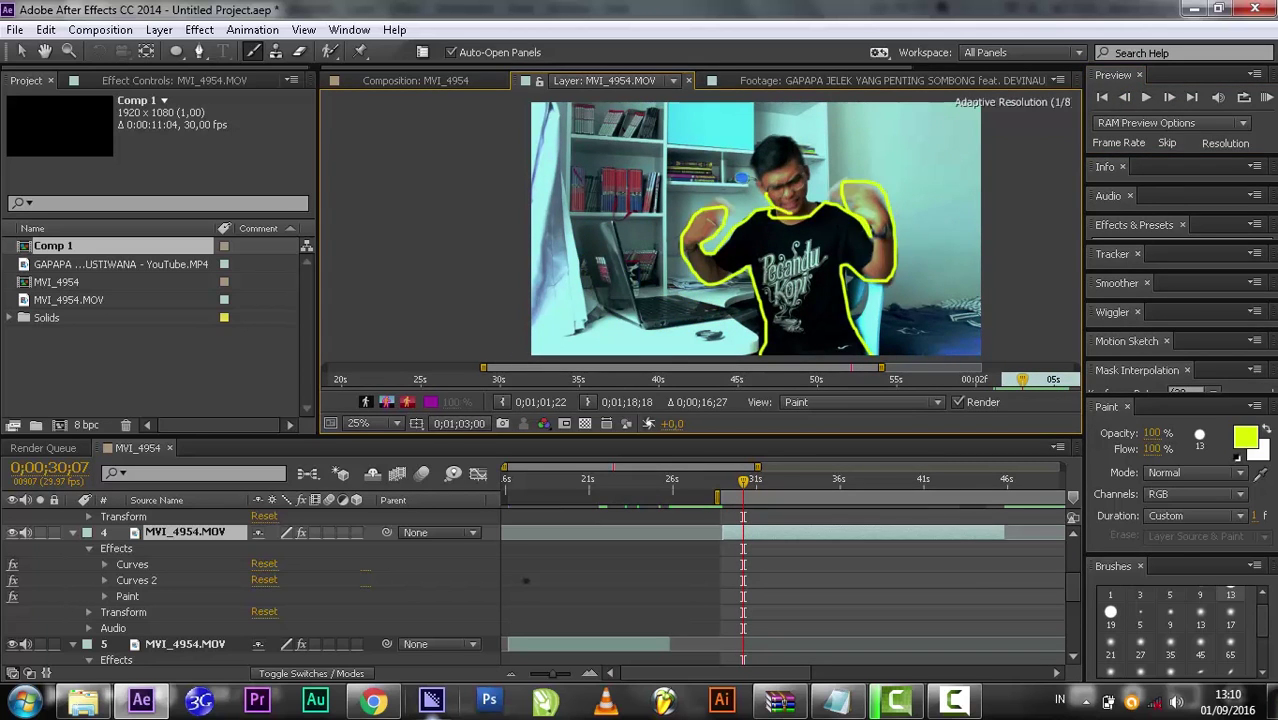
Step: Outline the man's torso and arms in yellow on the frames following 0;00;30;07, advancing two frames between drawings
left_click(1169, 97)
left_click(1169, 97)
mouse_move(764, 210)
left_mouse_down()
mouse_move(752, 270)
mouse_move(763, 352)
left_mouse_up()
left_click_drag(774, 214, 861, 328)
left_click(1169, 97)
left_click(1169, 97)
left_click_drag(776, 217, 887, 262)
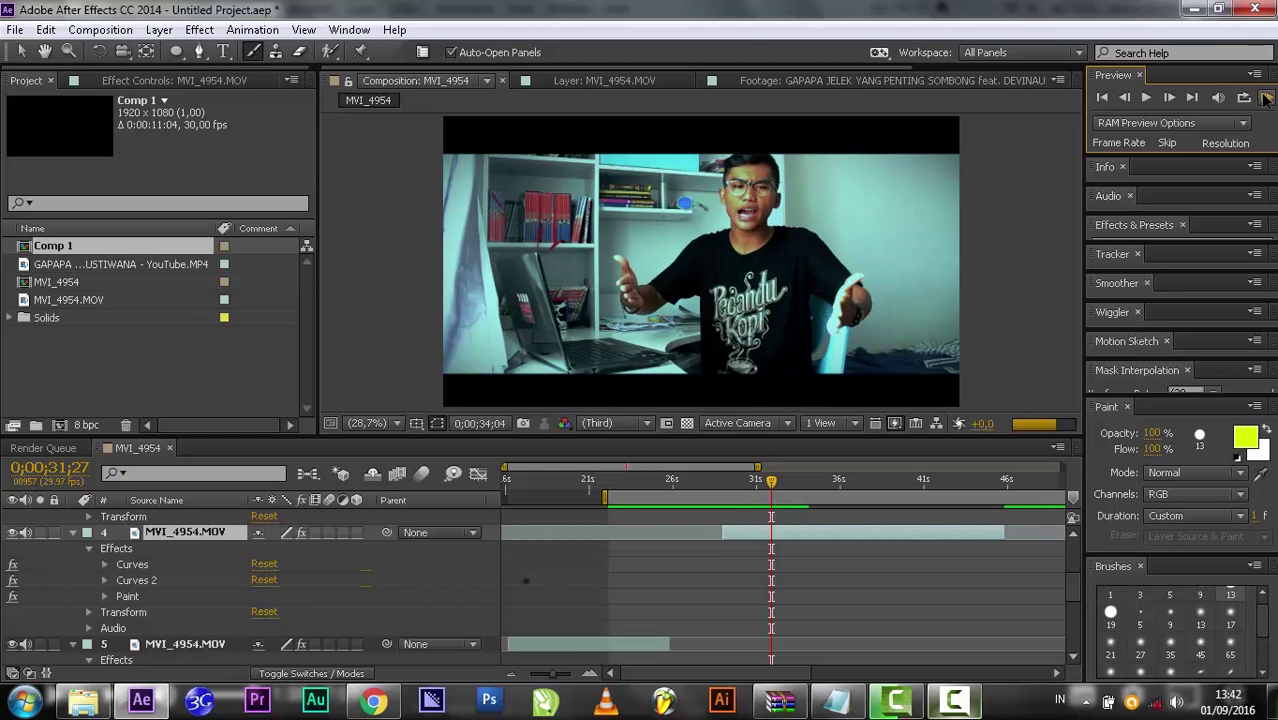
Step: Set the work area from the composition's start to about 0;00;38 and RAM-preview the composition
left_click_drag(605, 500, 316, 517)
left_click(1266, 97)
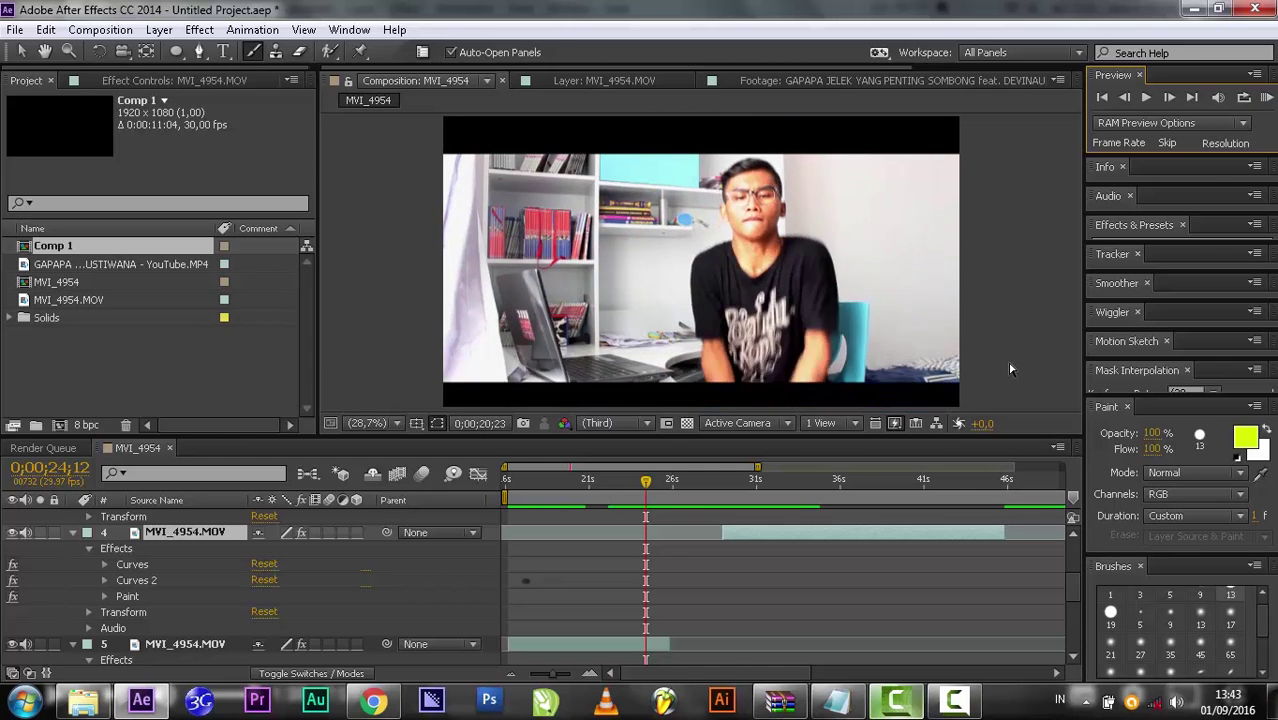
left_click(514, 481)
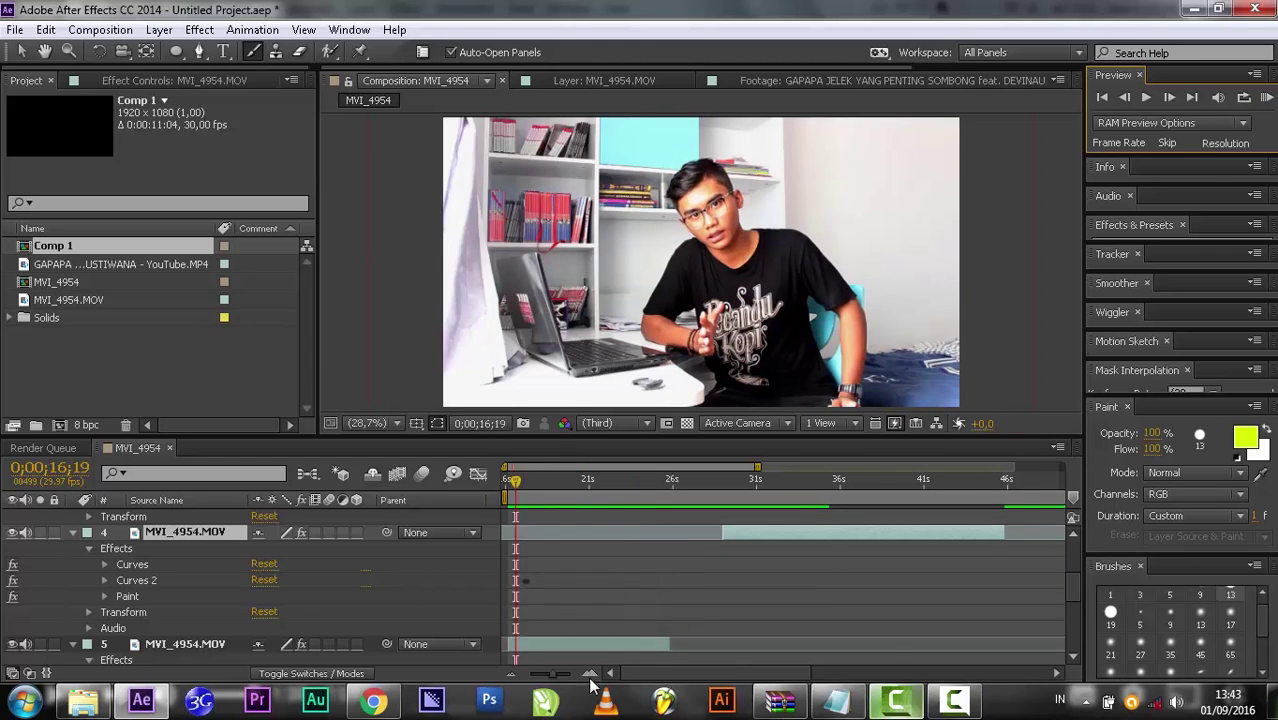
left_click_drag(552, 674, 530, 674)
left_click_drag(1062, 497, 645, 489)
left_click(1267, 98)
Step: Reopen and preview the painted layer, and paint yellow outlines and zigzags over both forearms at 0;00;31;28
double_click(665, 533)
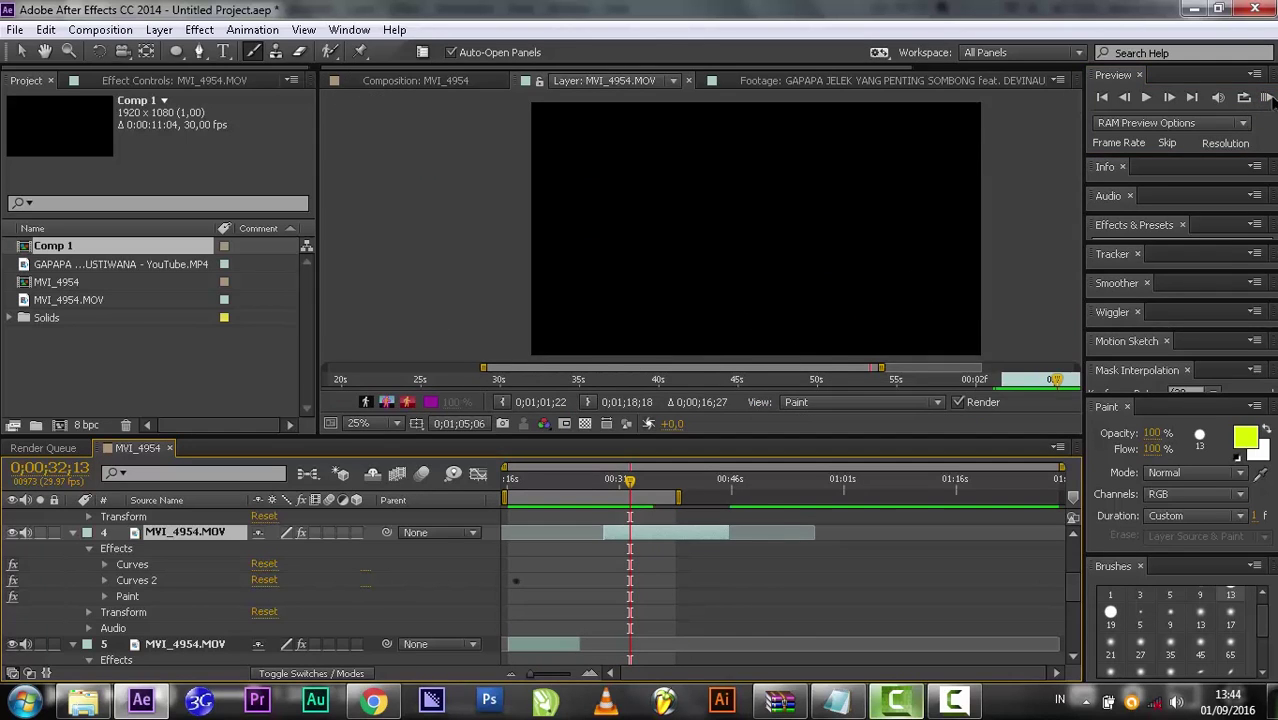
left_click(1267, 98)
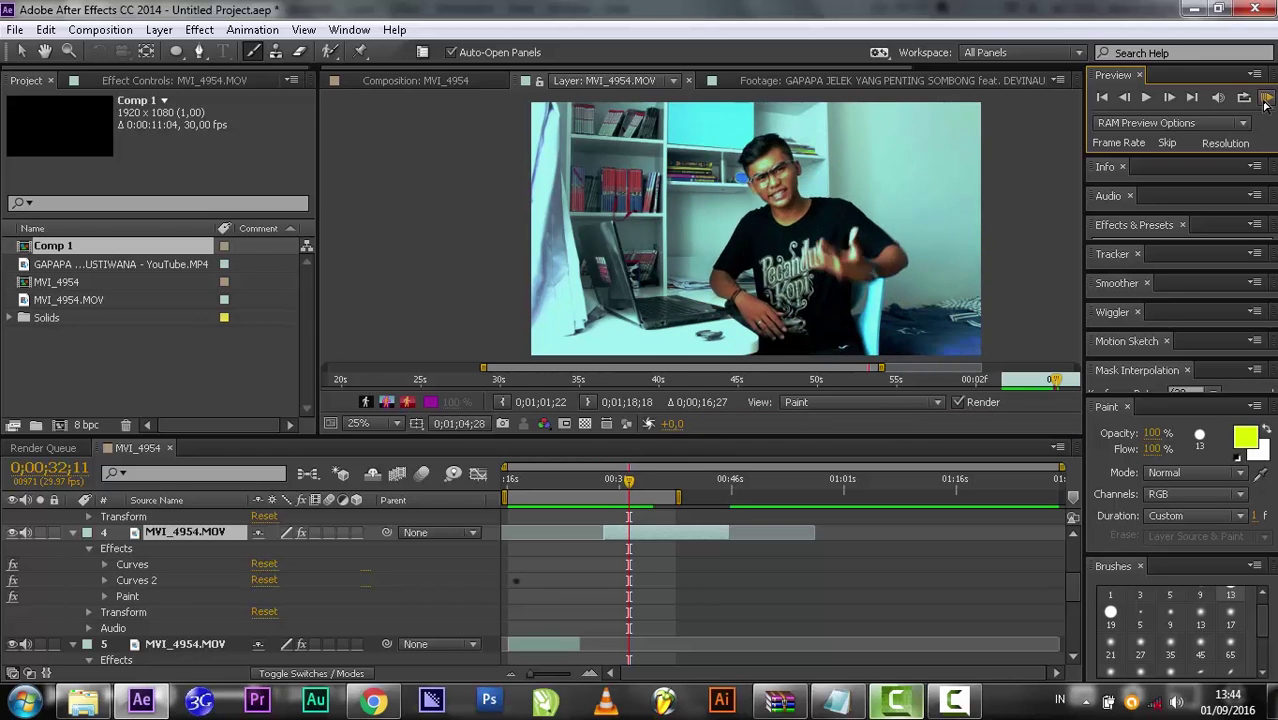
left_click_drag(1059, 380, 1034, 381)
left_click(1127, 95)
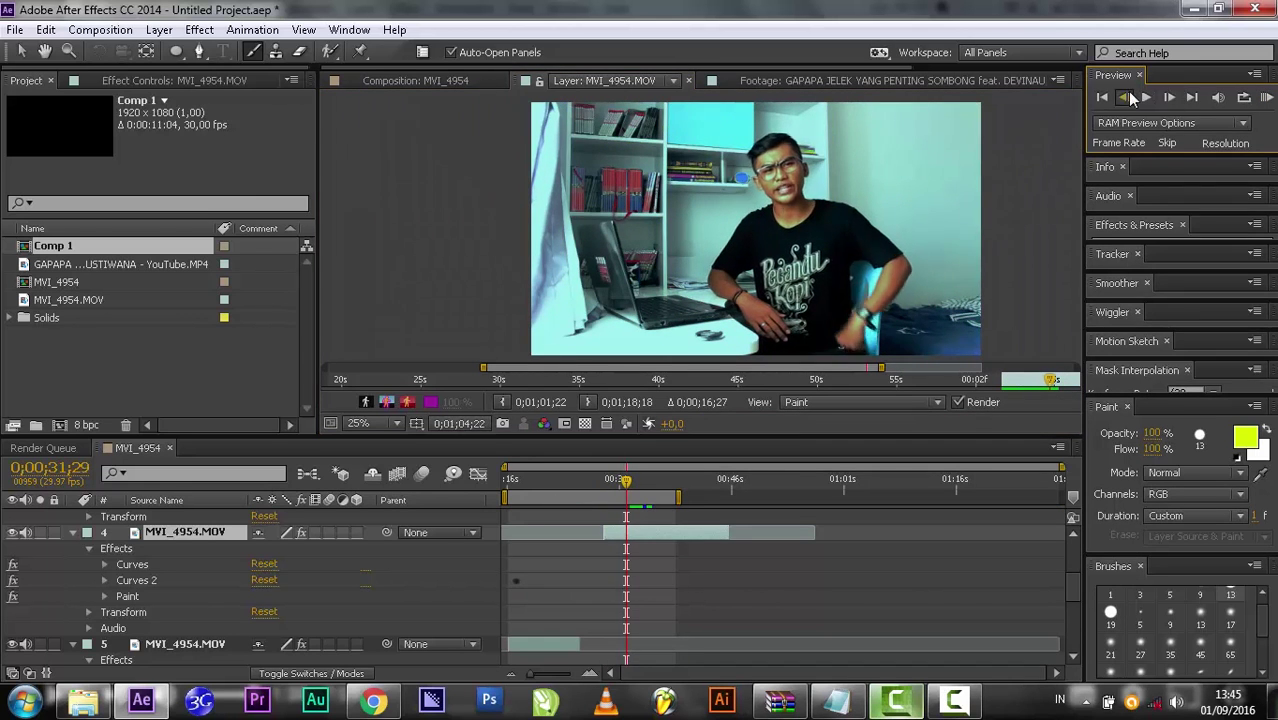
left_click(1127, 95)
left_click(776, 322)
Step: Change the brush color to red and scribble over the man's shirt on the frames up to 0;00;32;08
left_click(1246, 437)
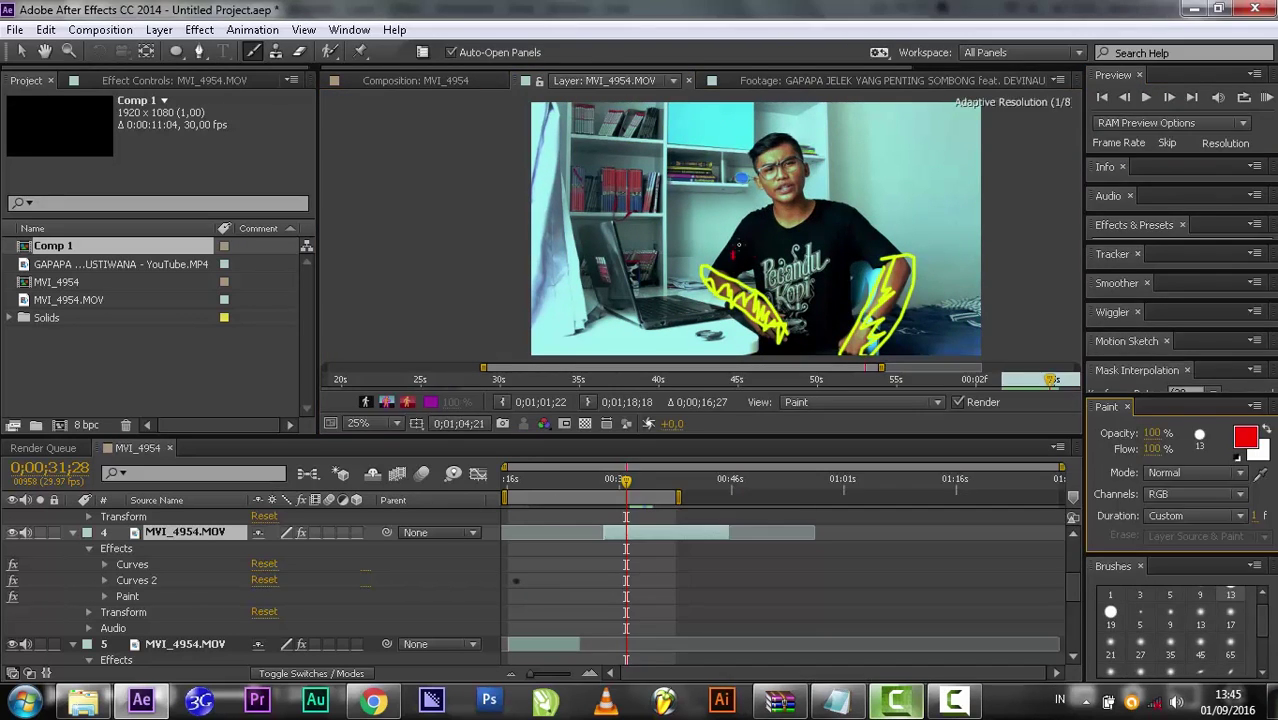
left_click_drag(760, 225, 880, 290)
left_click(1266, 99)
left_click(1169, 97)
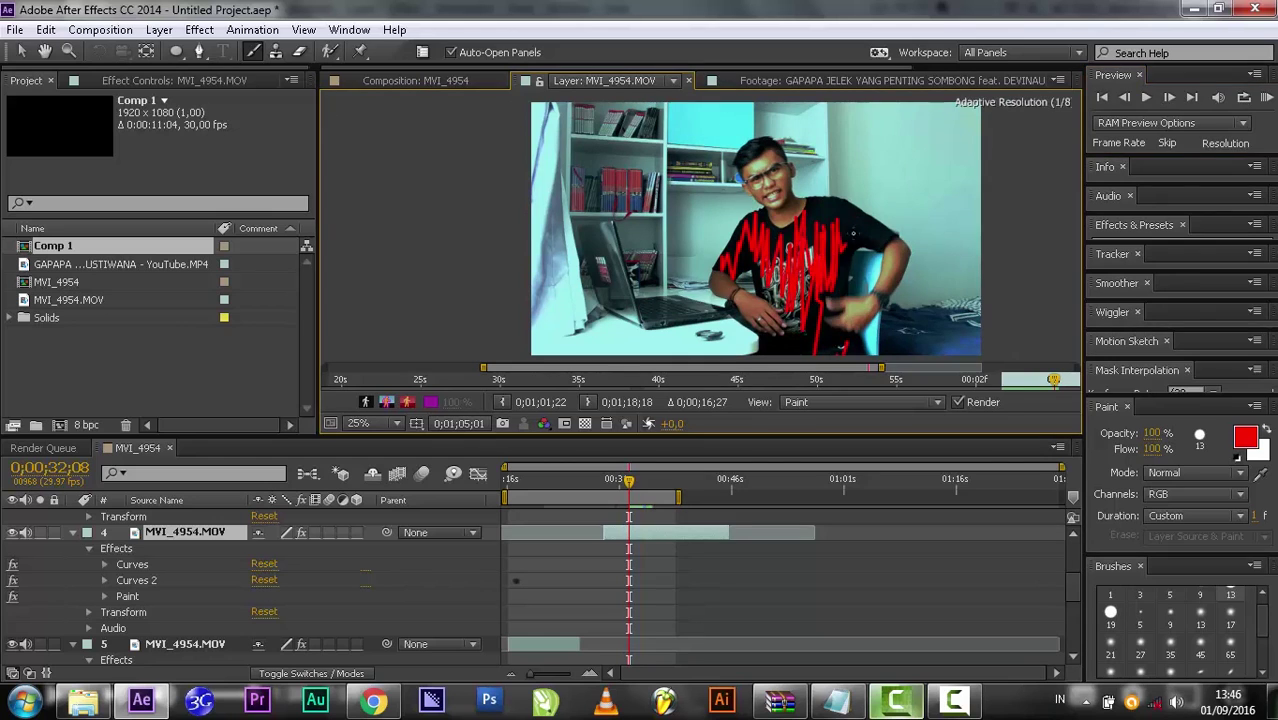
left_click_drag(853, 233, 875, 240)
left_click(1169, 97)
Step: Paint a red line growing along the picture's bottom edge around 0;00;32;10, lengthening it every two frames
left_click(1125, 97)
left_click(1125, 97)
left_click(1125, 97)
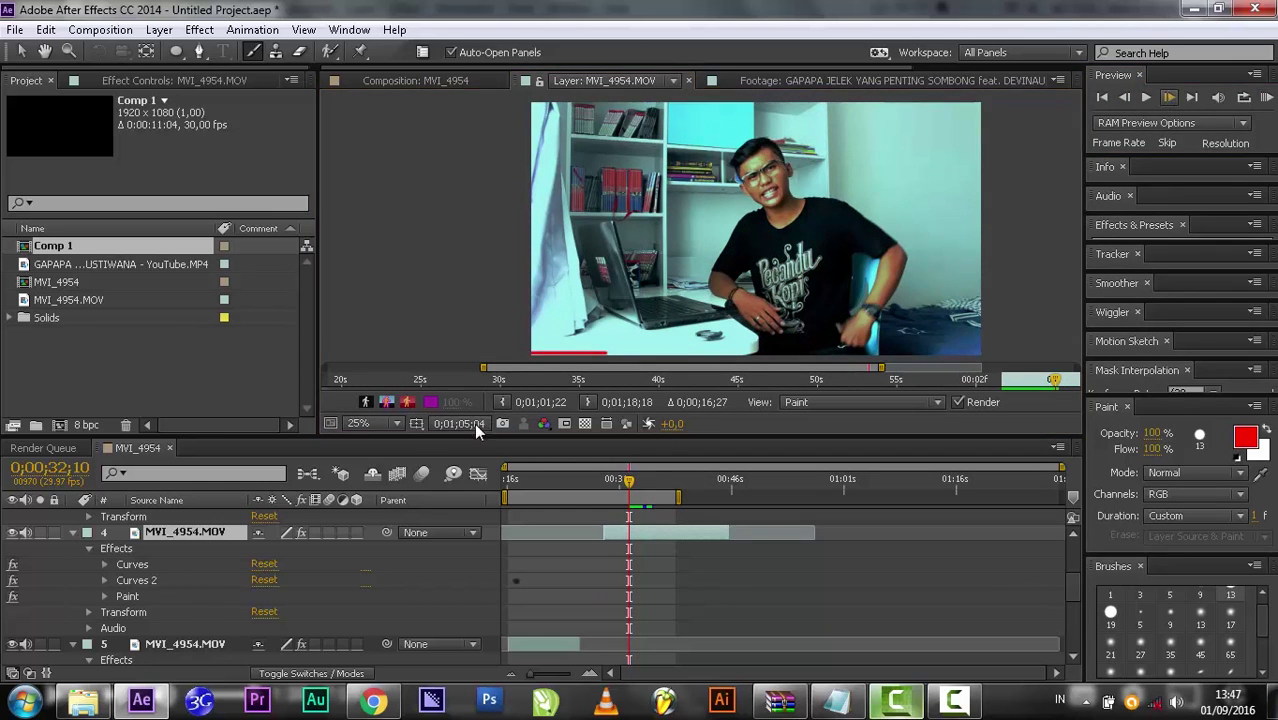
left_click(1168, 98)
left_click(1168, 98)
left_click_drag(535, 351, 982, 351)
left_click(1168, 98)
left_click(1168, 98)
left_click_drag(533, 351, 691, 348)
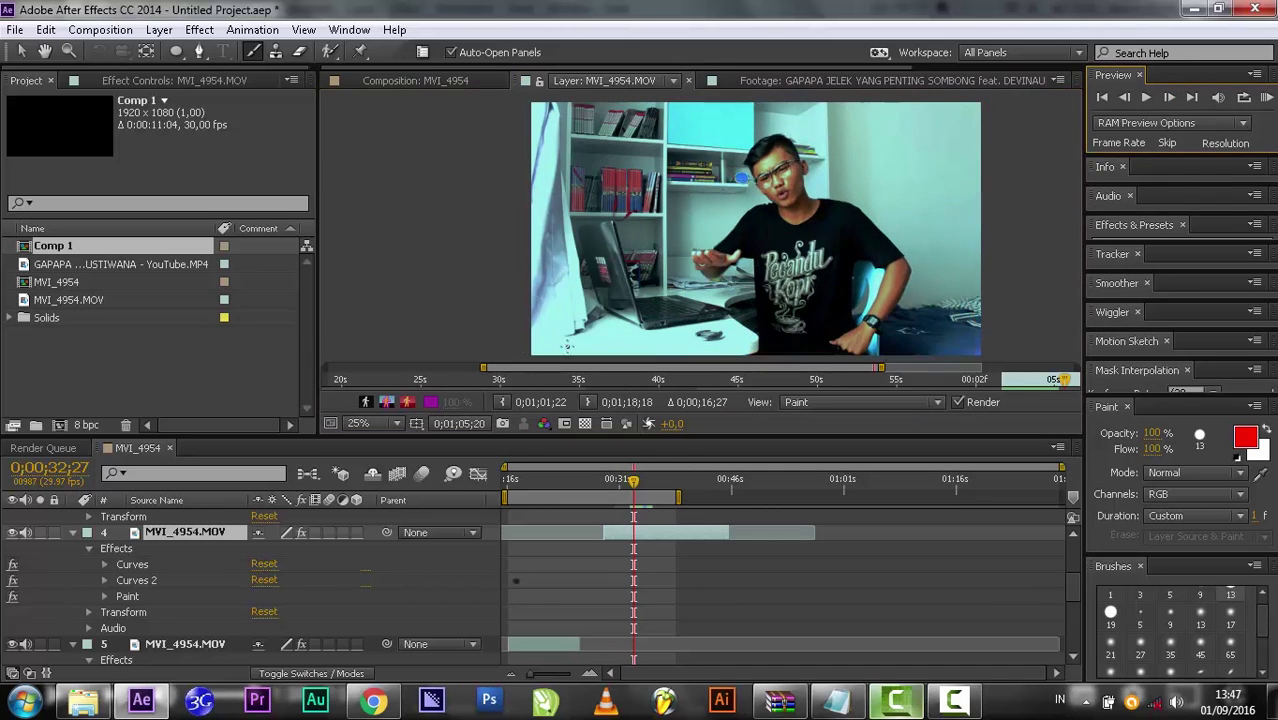
Step: Extend the red line up the picture's right edge and along its top edge, drawing every two frames around 0;00;32;29
left_click(1168, 98)
left_click(1168, 98)
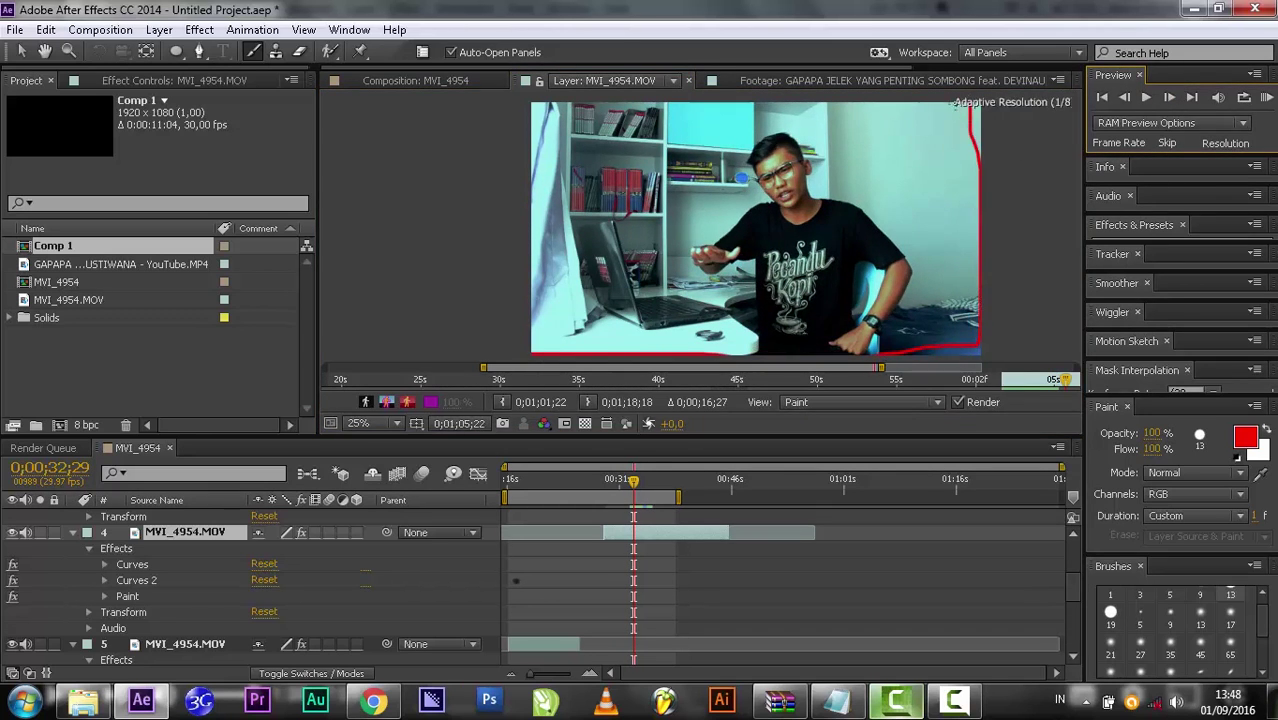
left_click_drag(955, 104, 760, 104)
left_click(1168, 98)
left_click(1168, 98)
left_click_drag(541, 349, 575, 349)
left_click_drag(667, 108, 540, 106)
Step: Paint a full red border around the picture at 0;00;33;03 and advance four frames
left_click(1168, 98)
left_click(1168, 98)
left_click_drag(533, 349, 869, 352)
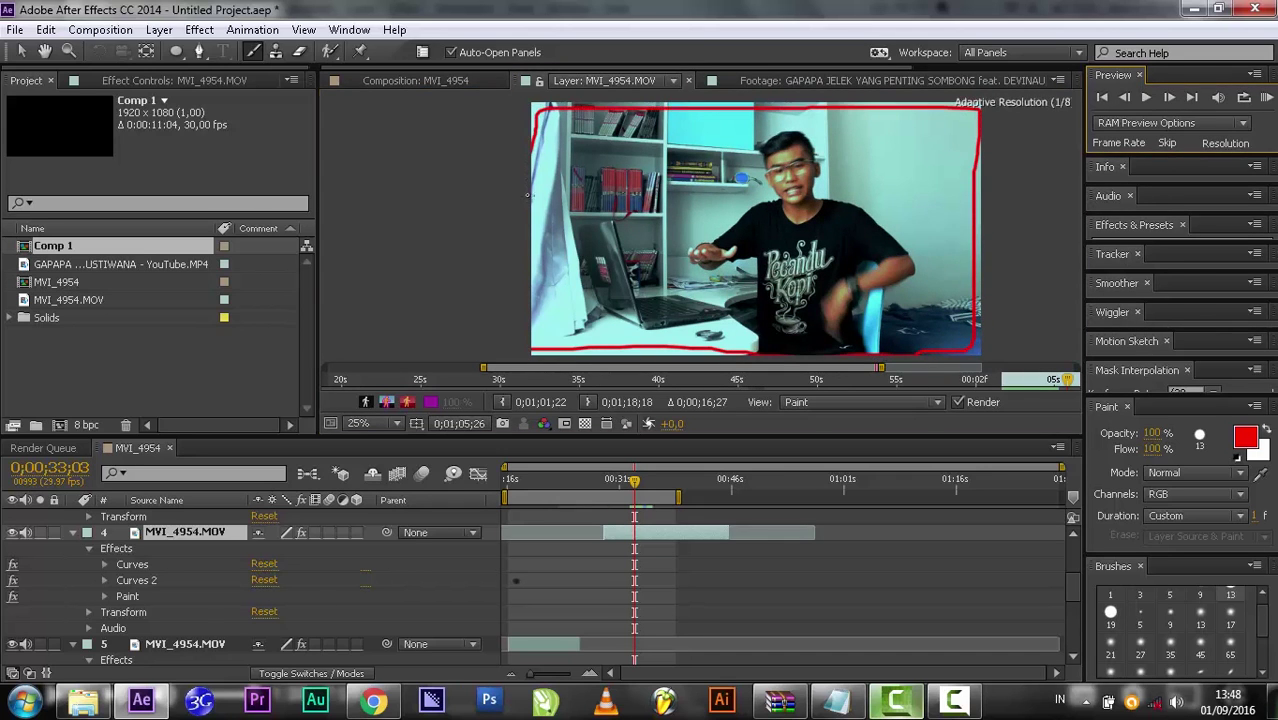
left_click_drag(610, 348, 962, 348)
mouse_move(537, 275)
left_mouse_down()
mouse_move(624, 348)
mouse_move(712, 105)
mouse_move(535, 348)
mouse_move(628, 106)
left_mouse_up()
left_click(1168, 98)
left_click(1168, 98)
left_click(1168, 98)
left_click(1168, 98)
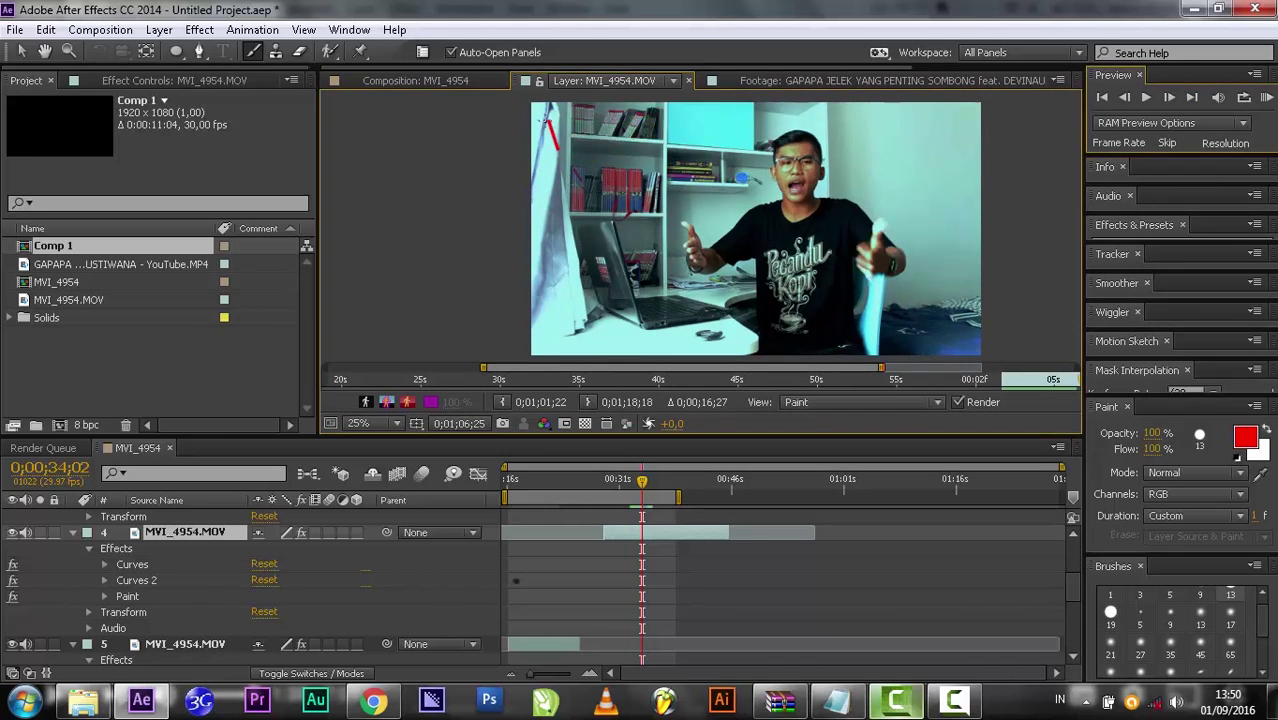
Step: RAM-preview the painted strokes in both the composition and the layer view
left_click(1268, 98)
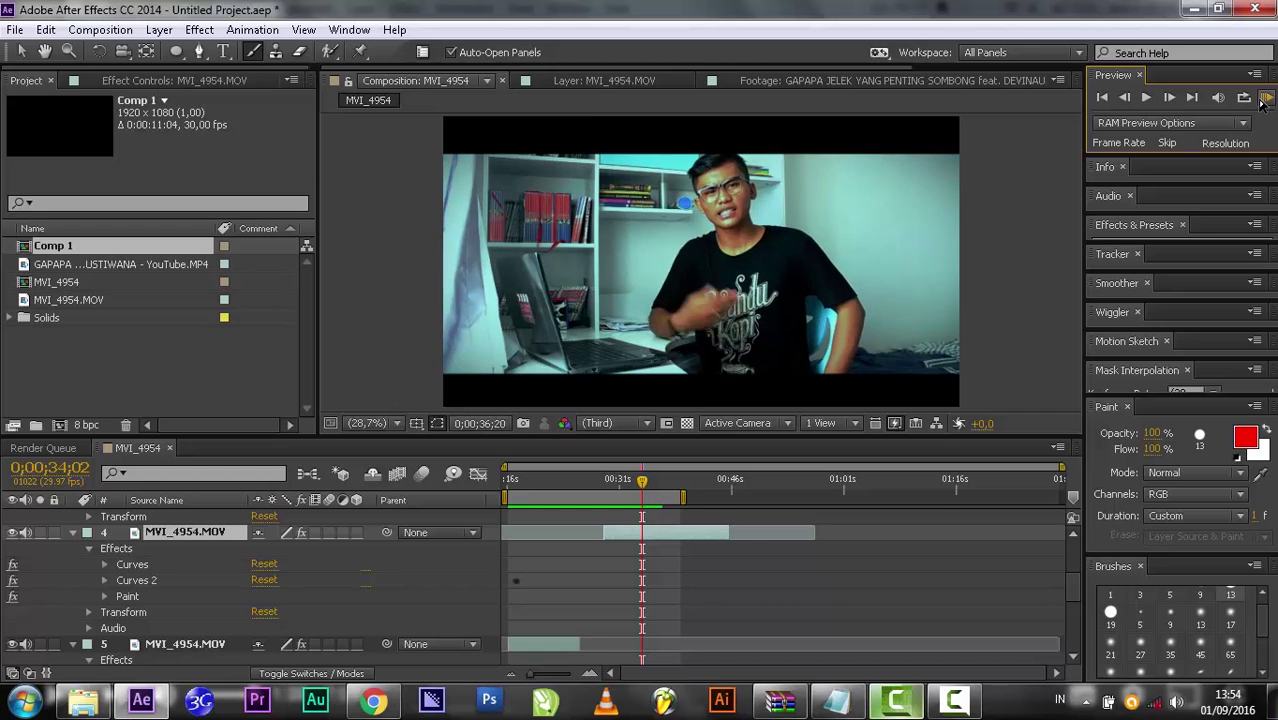
left_click(600, 84)
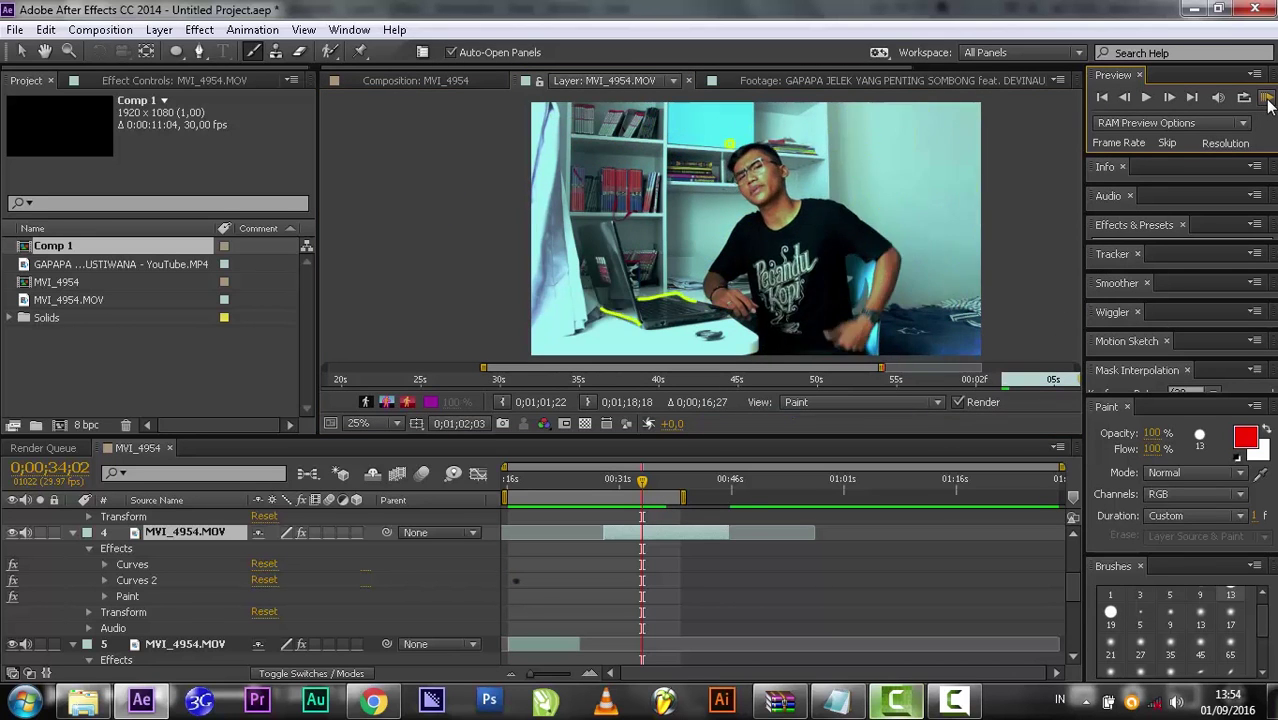
left_click(1267, 98)
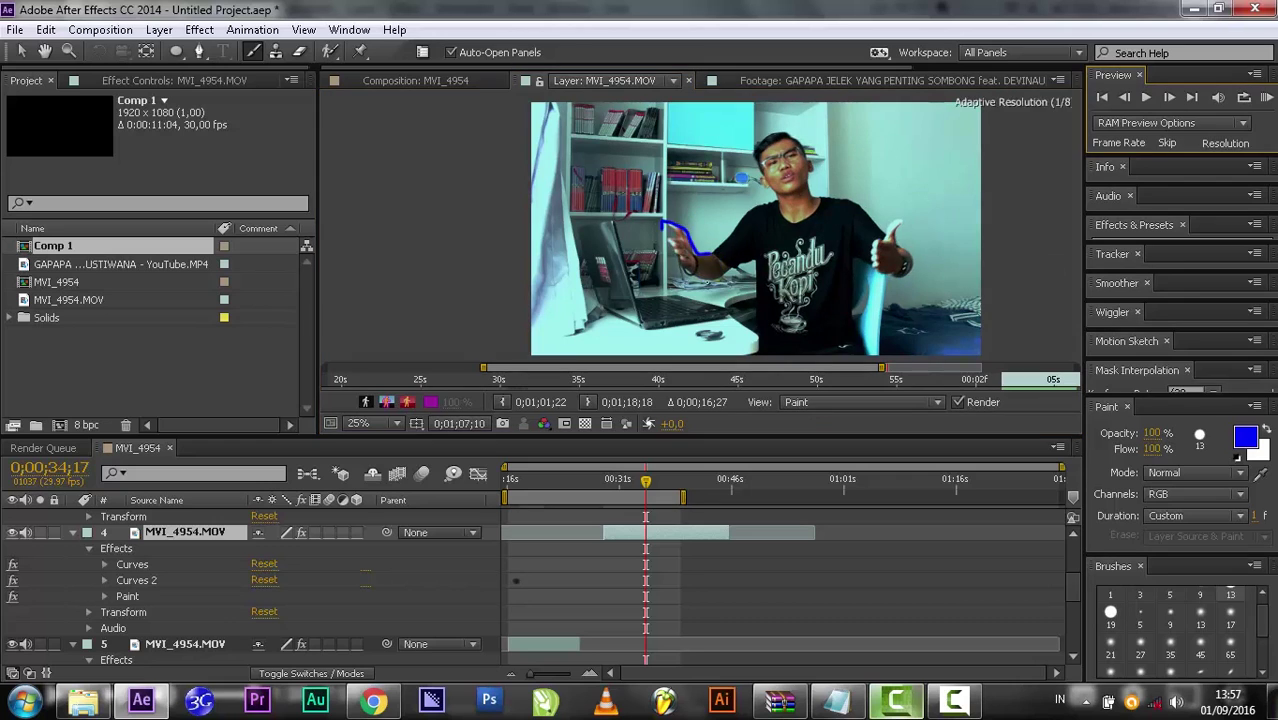
Step: Scribble in blue over the man's arms and torso from 0;00;34;19, advancing frames between drawings
left_click(1170, 97)
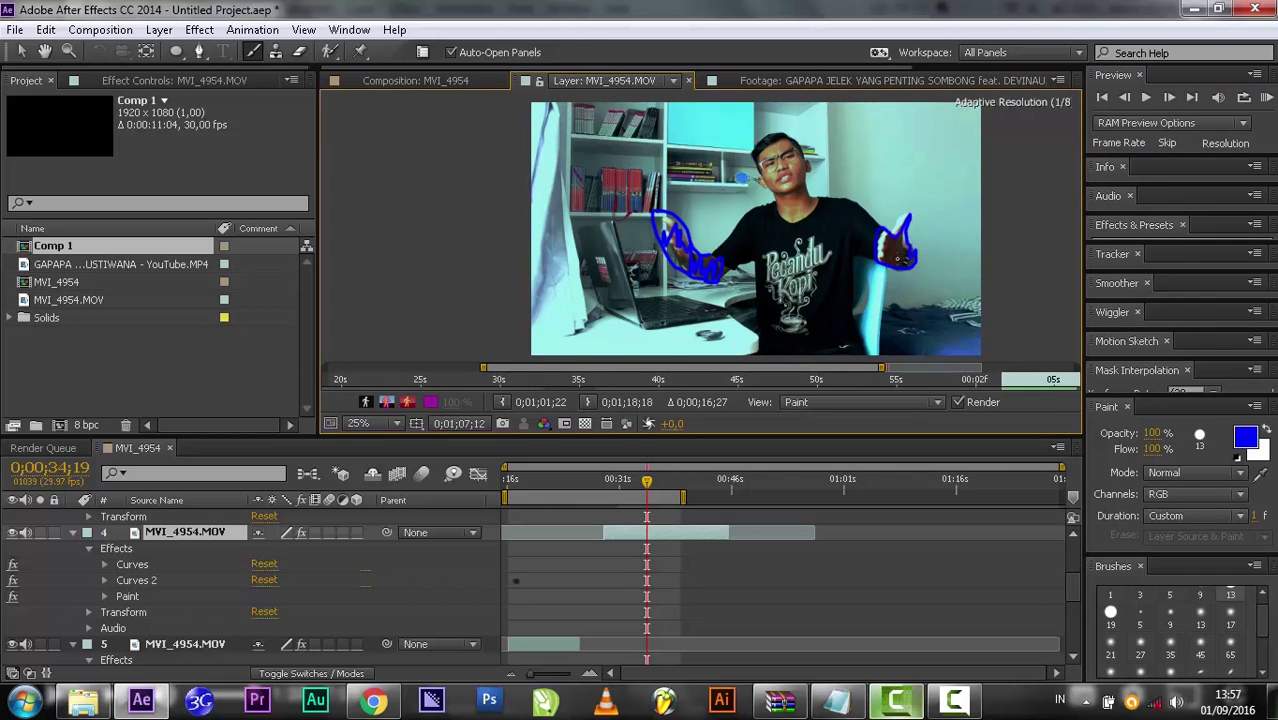
left_click_drag(812, 198, 861, 354)
mouse_move(775, 203)
left_mouse_down()
mouse_move(887, 247)
mouse_move(691, 266)
mouse_move(778, 350)
mouse_move(830, 328)
mouse_move(814, 175)
mouse_move(854, 192)
mouse_move(762, 212)
mouse_move(839, 348)
mouse_move(894, 215)
mouse_move(701, 255)
mouse_move(846, 328)
mouse_move(888, 238)
left_mouse_up()
left_click(1169, 98)
left_click(1169, 98)
mouse_move(706, 248)
left_mouse_down()
mouse_move(826, 310)
mouse_move(836, 350)
left_mouse_up()
left_click(1169, 98)
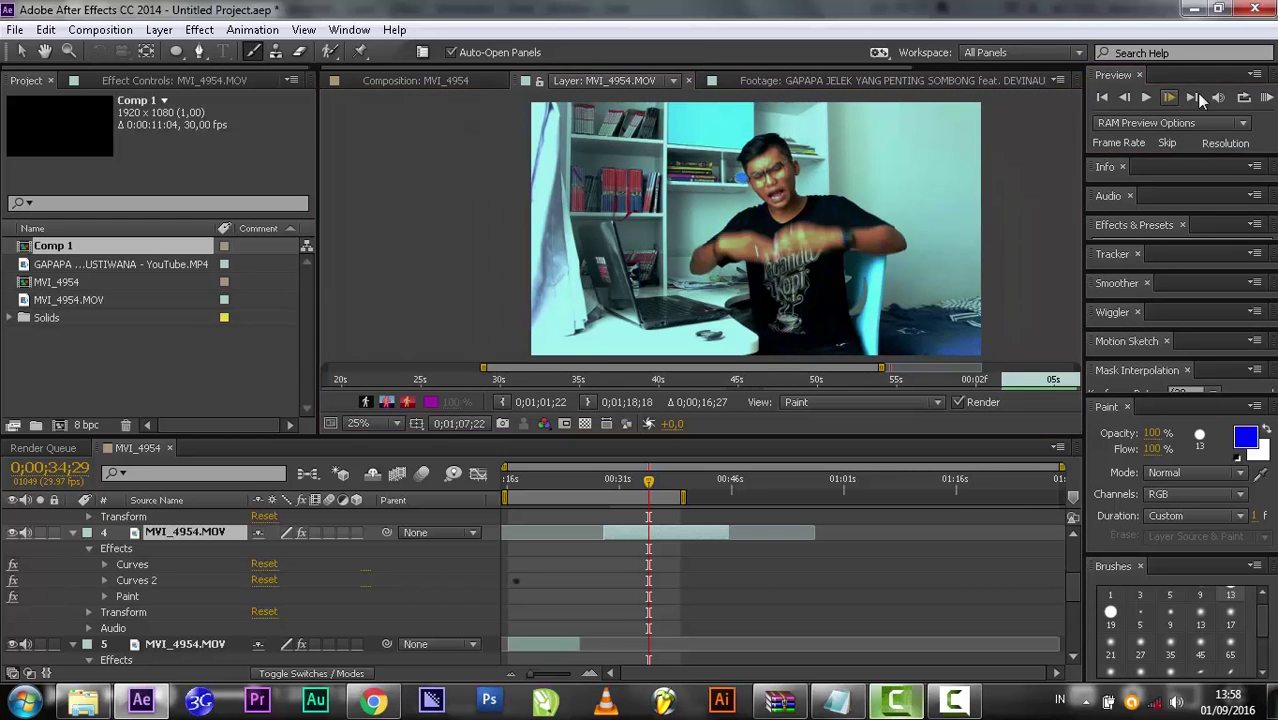
Step: Outline the man in blue at 0;00;35;01 and scribble blue strokes over the background around him
double_click(1169, 98)
mouse_move(757, 353)
left_mouse_down()
mouse_move(884, 214)
mouse_move(876, 353)
left_mouse_up()
mouse_move(538, 108)
left_mouse_down()
mouse_move(630, 240)
mouse_move(736, 175)
left_mouse_up()
mouse_move(776, 106)
left_mouse_down()
mouse_move(850, 165)
mouse_move(968, 352)
left_mouse_up()
left_click_drag(906, 252, 862, 318)
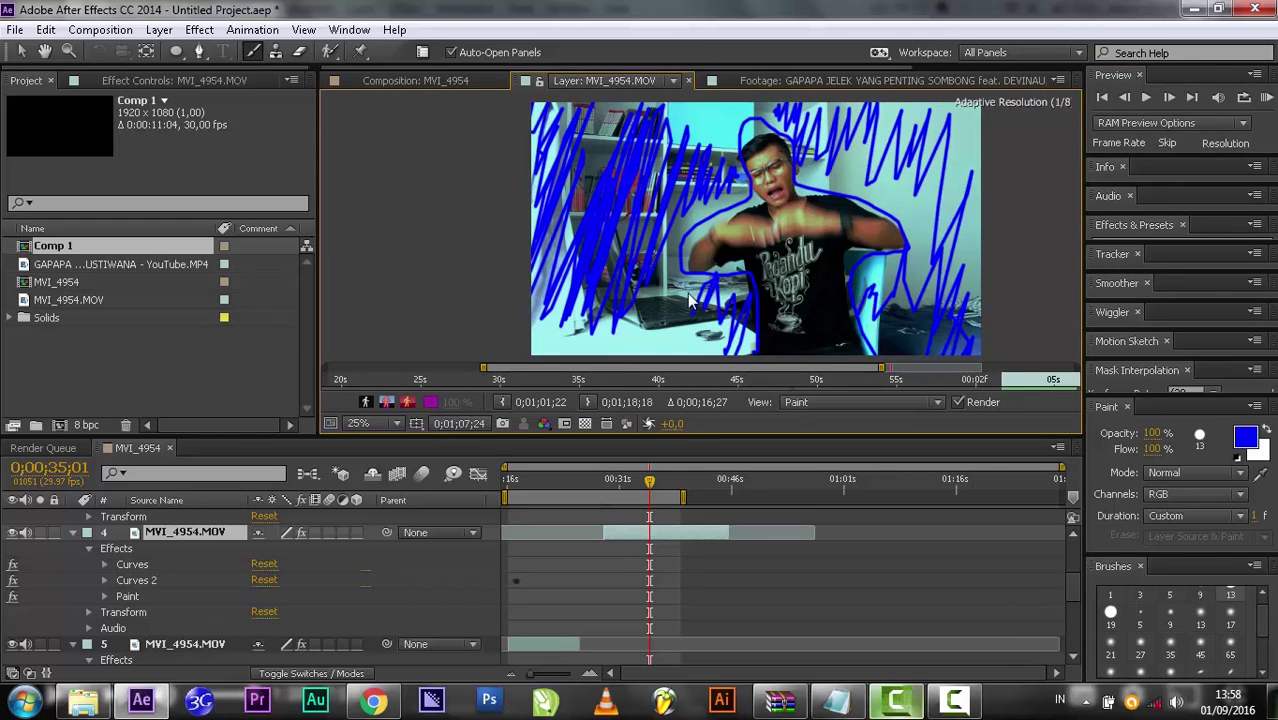
left_click_drag(688, 300, 574, 350)
Step: Repaint the blue background scribbles around the man every two frames up to 0;00;35;07
double_click(1169, 98)
left_click_drag(536, 108, 704, 322)
left_click_drag(790, 108, 974, 352)
left_click_drag(908, 250, 858, 325)
double_click(1169, 98)
mouse_move(536, 108)
left_mouse_down()
mouse_move(558, 290)
mouse_move(697, 314)
mouse_move(742, 306)
left_mouse_up()
mouse_move(792, 108)
left_mouse_down()
mouse_move(944, 238)
mouse_move(972, 350)
left_mouse_up()
double_click(1169, 98)
left_click_drag(536, 108, 744, 312)
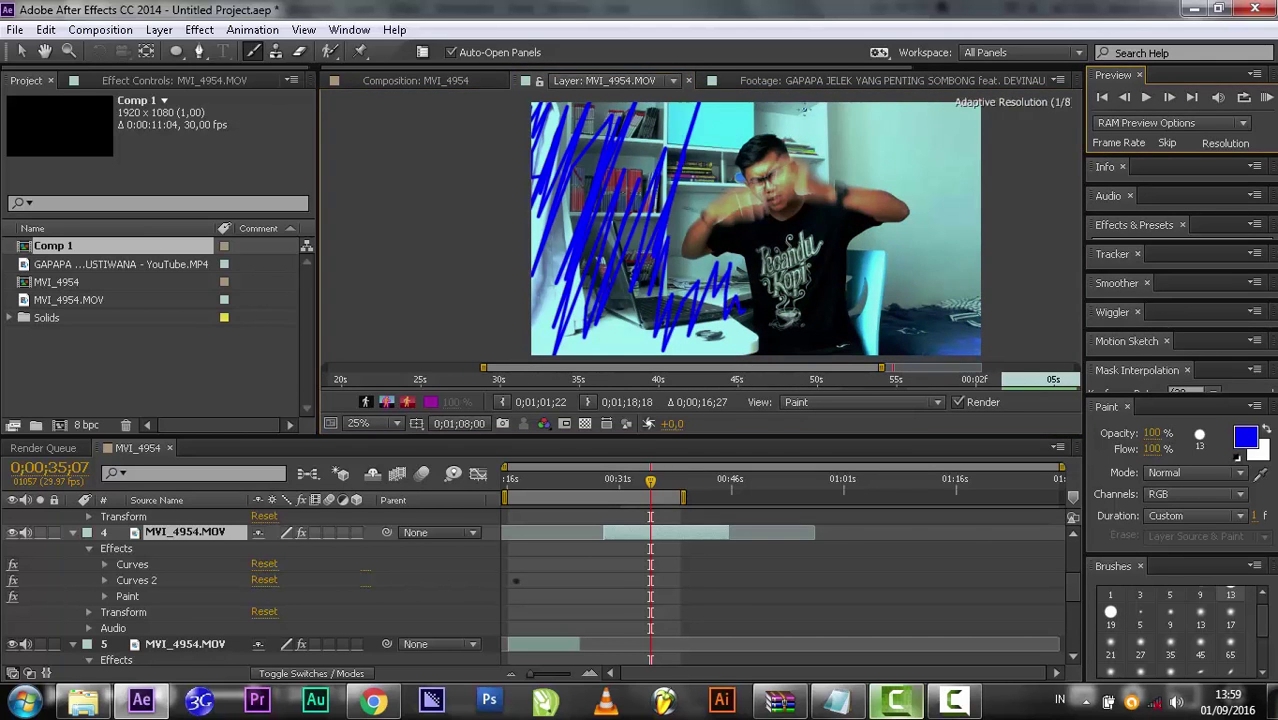
mouse_move(803, 109)
left_mouse_down()
mouse_move(912, 170)
mouse_move(706, 342)
mouse_move(545, 210)
left_mouse_up()
Step: Scribble blue strokes over the man's face from 0;00;35;09, advancing frames between drawings
double_click(1169, 98)
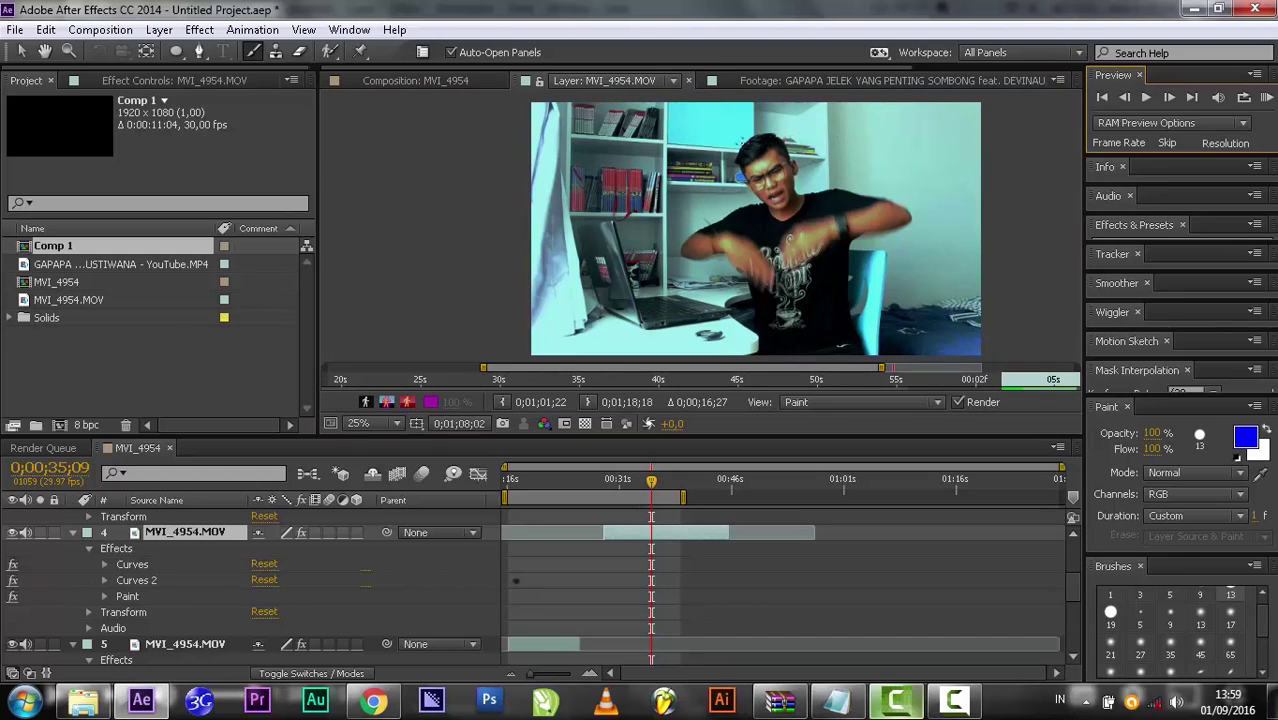
mouse_move(744, 143)
left_mouse_down()
mouse_move(778, 198)
mouse_move(760, 190)
mouse_move(775, 195)
left_mouse_up()
double_click(1169, 98)
double_click(1169, 98)
double_click(1169, 98)
mouse_move(786, 163)
left_mouse_down()
mouse_move(750, 196)
mouse_move(755, 182)
mouse_move(780, 202)
left_mouse_up()
key("2")
Step: Paint another blue scribble over the man's face around 0;00;35;20 and advance to the following frames
left_click(1169, 98)
left_click(1169, 98)
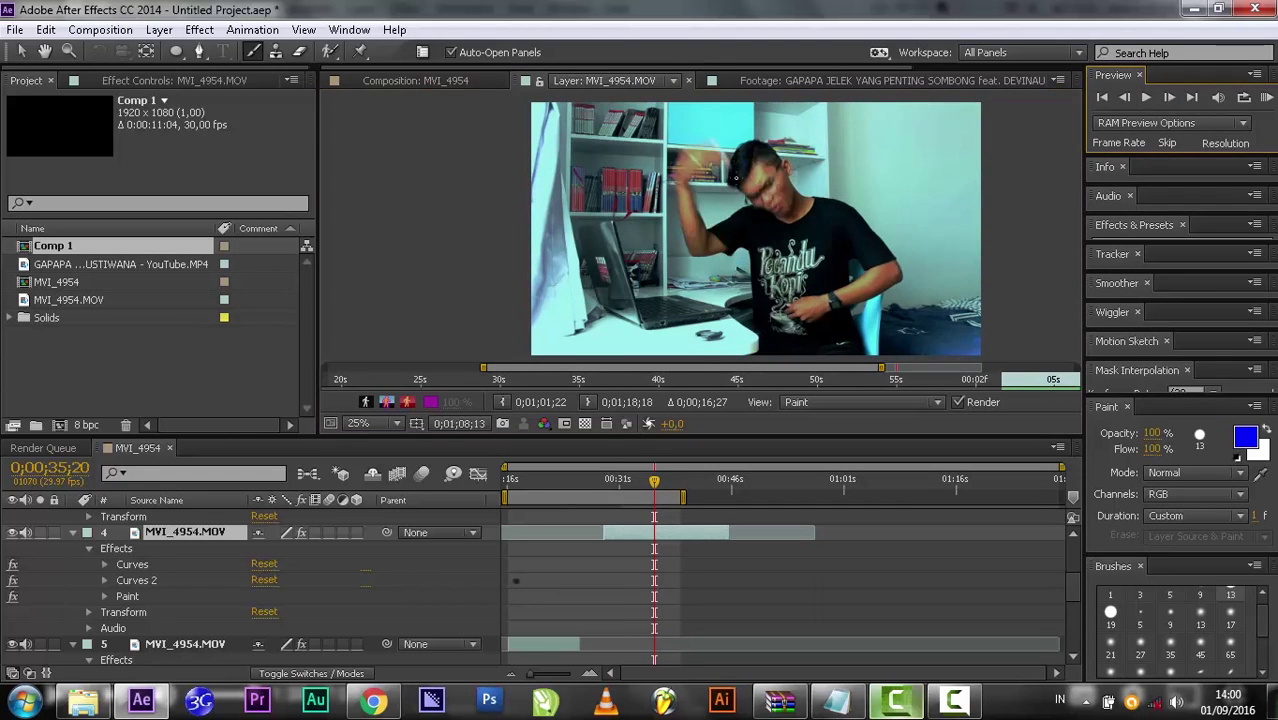
left_click(1169, 98)
mouse_move(742, 160)
left_mouse_down()
mouse_move(760, 193)
mouse_move(754, 181)
mouse_move(737, 197)
mouse_move(730, 181)
mouse_move(754, 196)
mouse_move(771, 185)
mouse_move(751, 176)
mouse_move(796, 215)
left_mouse_up()
left_click(1169, 98)
double_click(1169, 98)
double_click(1169, 98)
double_click(1169, 98)
double_click(1169, 98)
Step: Continue the blue face scribbles frame by frame from around 0;00;36;03 to 0;00;36;11
key("Page_Down")
key("Page_Down")
key("Page_Down")
key("Page_Down")
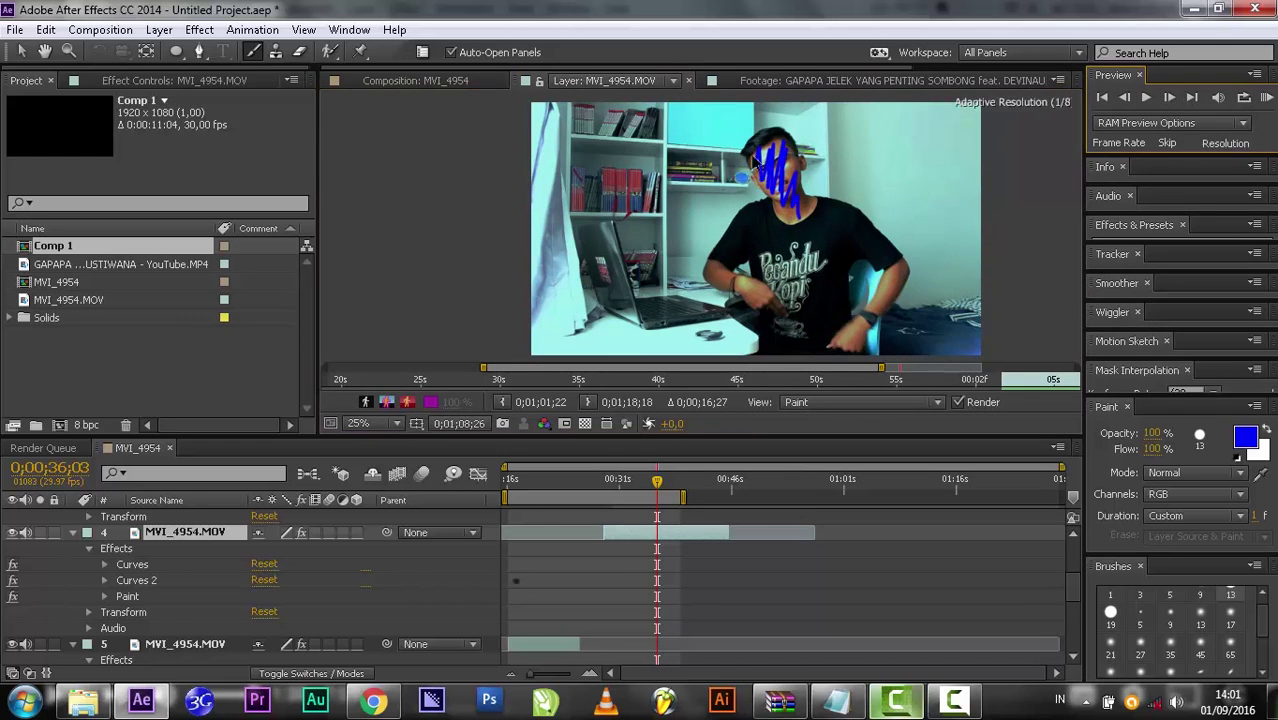
key("Page_Down")
key("Page_Down")
left_click_drag(756, 170, 804, 208)
key("Page_Down")
left_click_drag(741, 177, 772, 142)
key("2")
key("2")
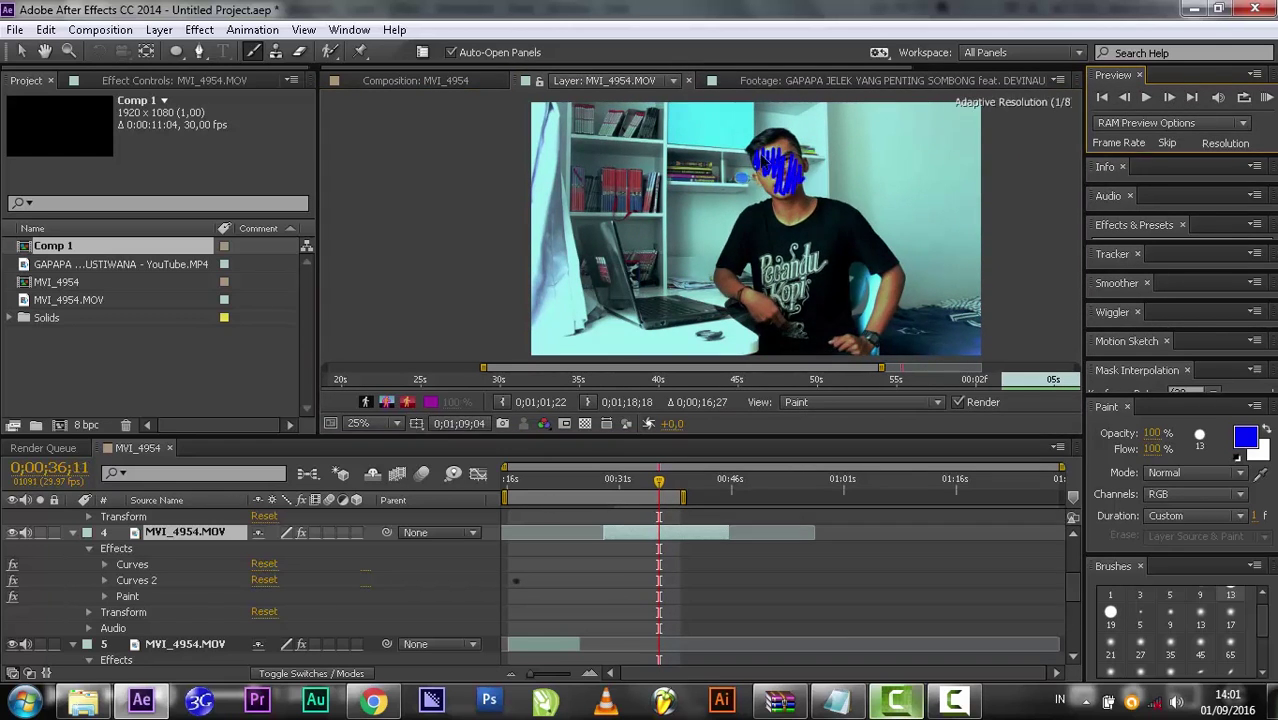
Step: Advance to 0;00;36;19 and paint blue strokes on the man's face there and a few frames on
key("2")
key("2")
key("2")
key("2")
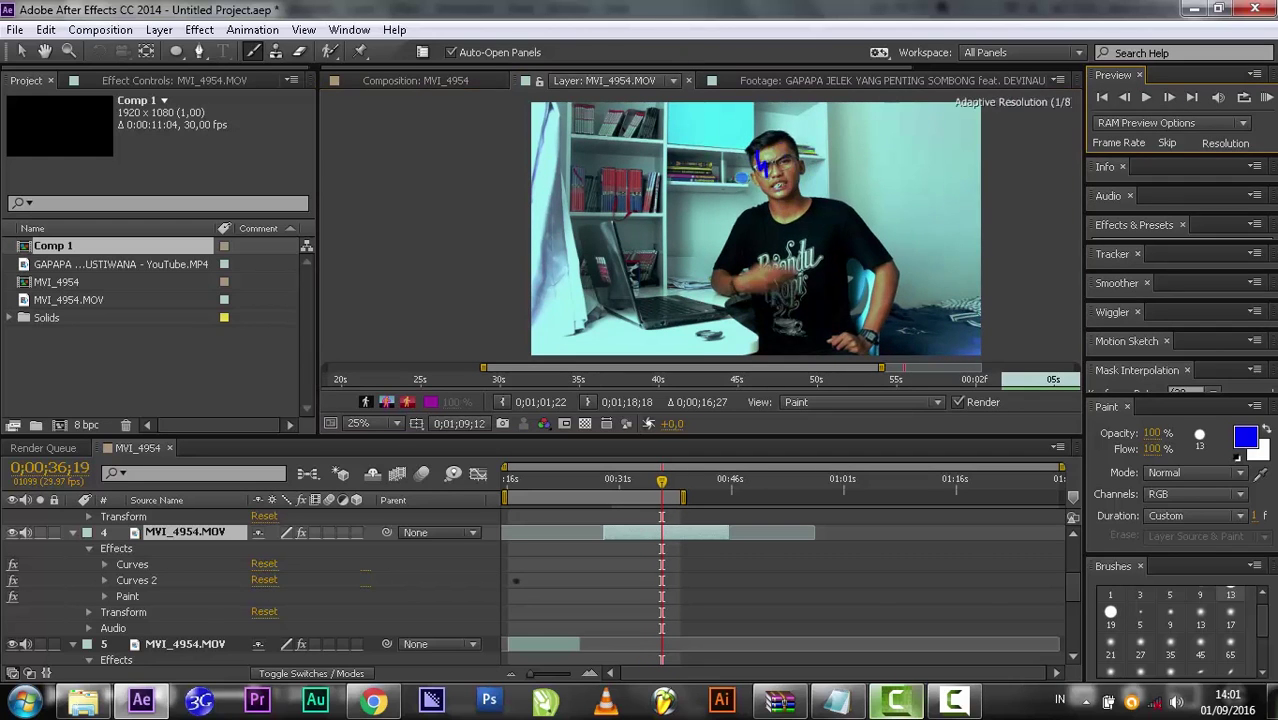
mouse_move(772, 150)
left_mouse_down()
mouse_move(772, 200)
mouse_move(814, 180)
mouse_move(767, 197)
mouse_move(789, 195)
mouse_move(786, 164)
left_mouse_up()
left_click(1170, 98)
left_click(1170, 98)
left_click(1170, 98)
left_click(1170, 98)
left_click(1170, 98)
mouse_move(754, 180)
left_mouse_down()
mouse_move(786, 162)
mouse_move(752, 182)
mouse_move(784, 196)
mouse_move(786, 168)
mouse_move(782, 192)
mouse_move(771, 187)
mouse_move(782, 170)
mouse_move(788, 195)
left_mouse_up()
Step: Advance several more frames and paint a further blue stroke across the man's face
left_click(1170, 98)
left_click(1170, 98)
left_click(1170, 98)
left_click(1170, 98)
left_click(1170, 98)
left_click(1170, 98)
left_click(1170, 98)
left_click(1170, 98)
left_click_drag(777, 147, 767, 210)
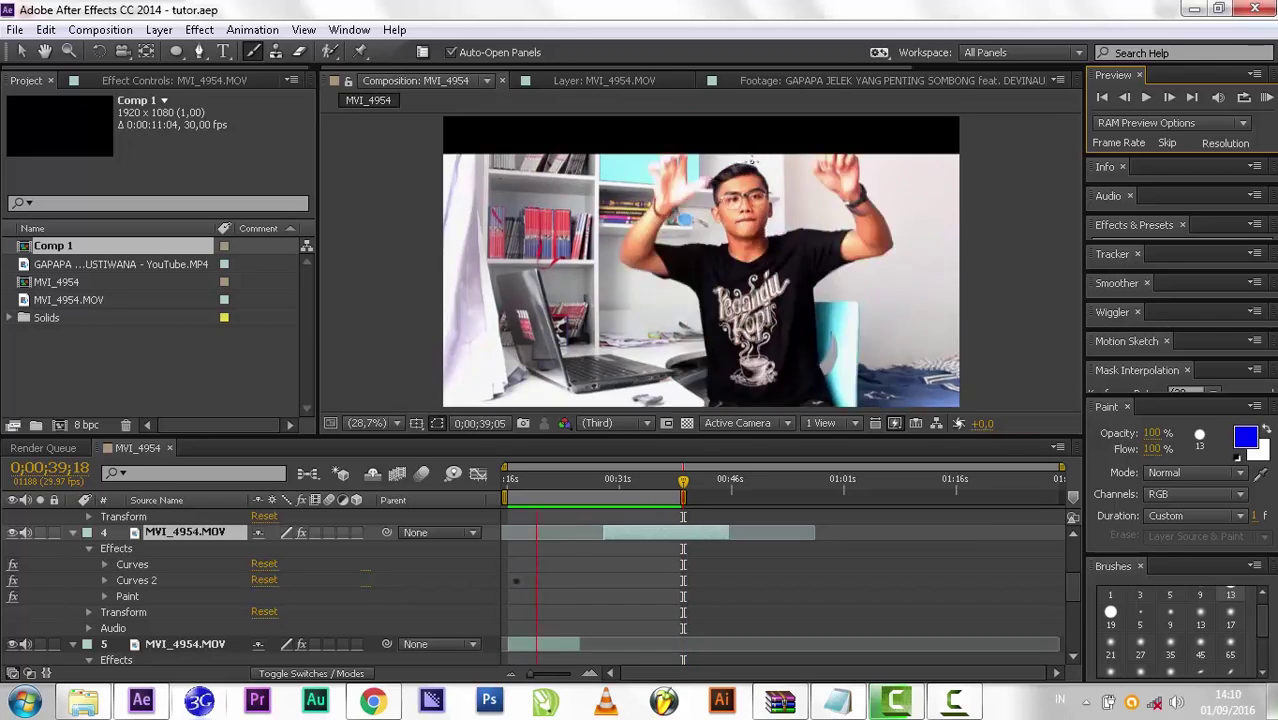
Step: Stop the composition preview and add the MVI_4954 composition to the render queue
key("space")
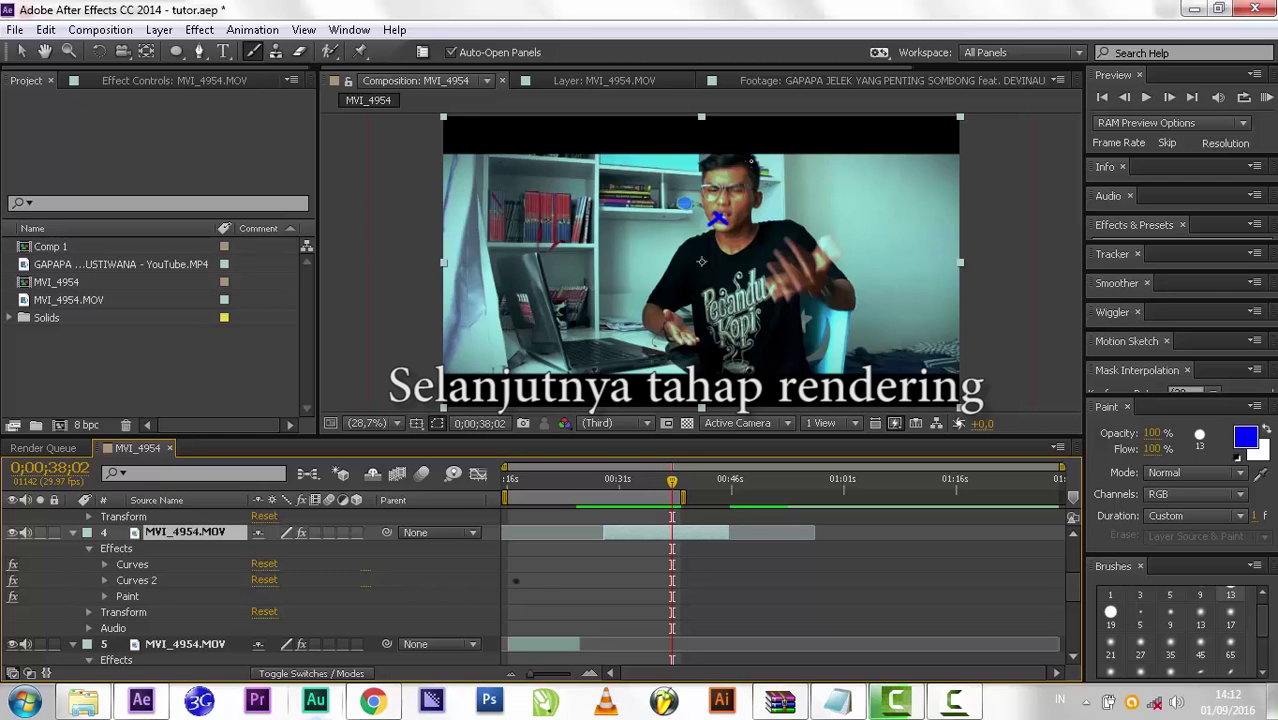
left_click(100, 29)
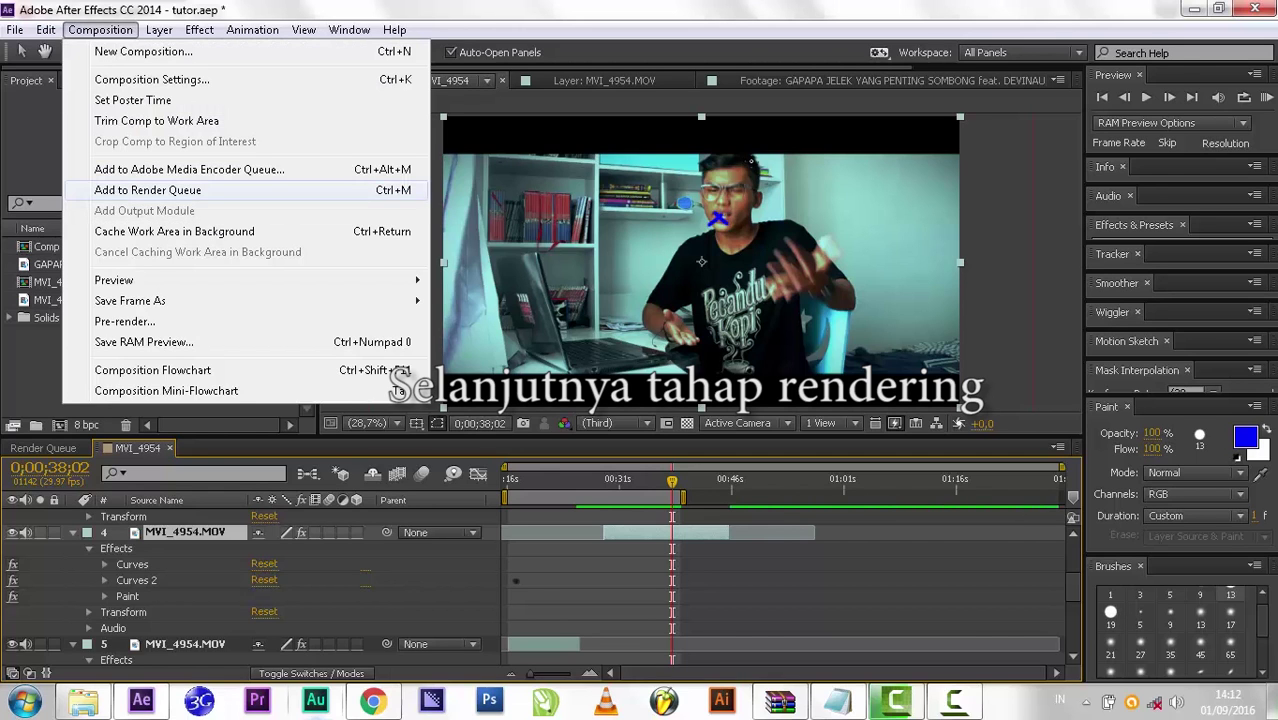
left_click(148, 190)
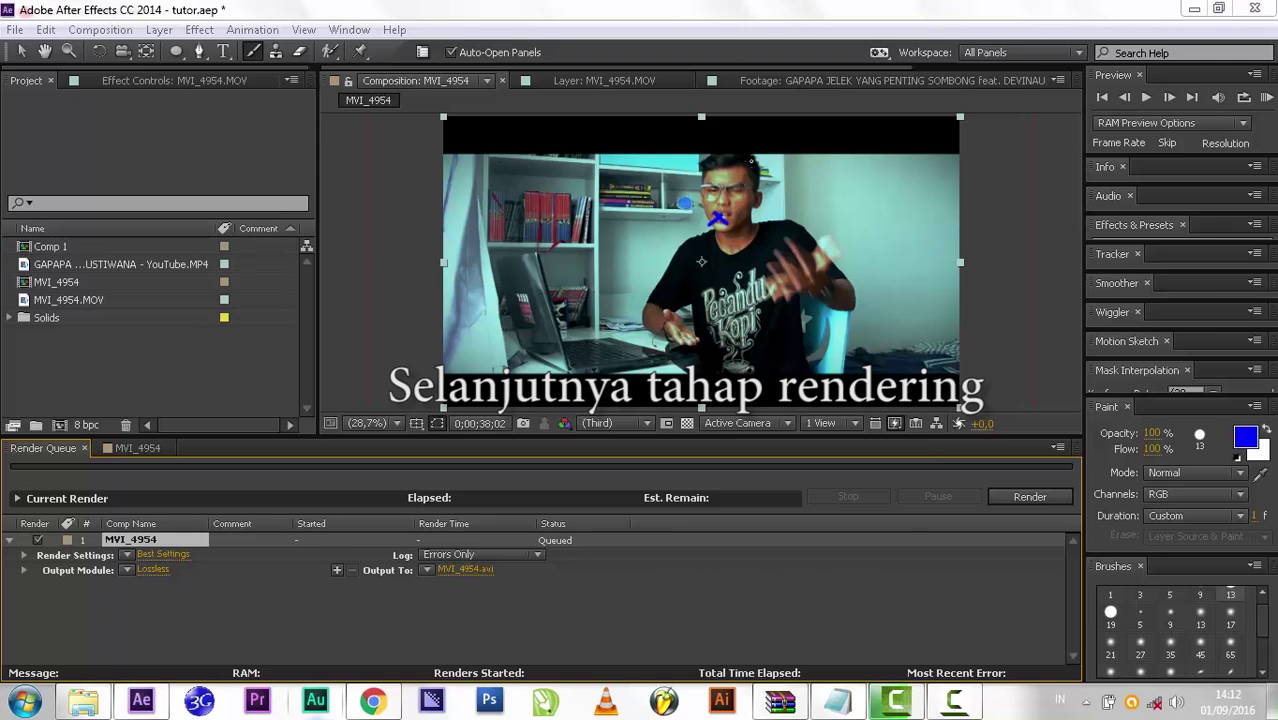
Step: Set the MVI_4954 output module format to QuickTime and start the render
left_click(153, 569)
left_click(590, 110)
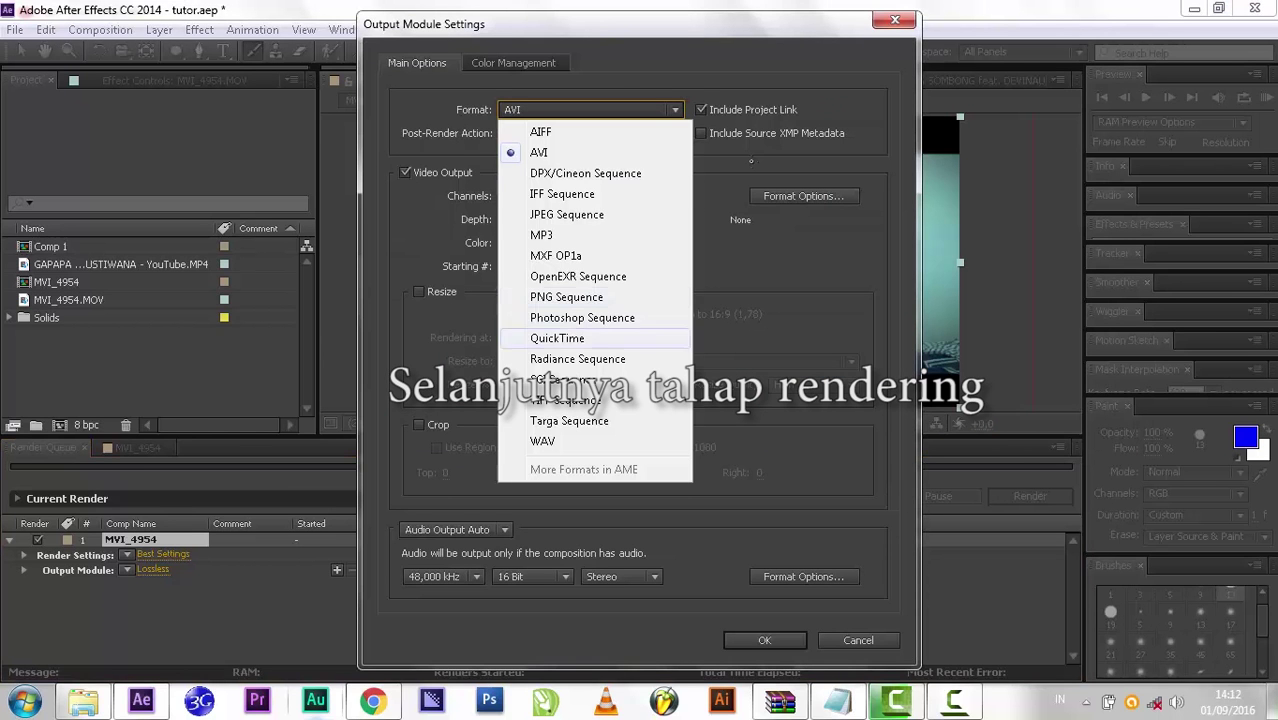
left_click(557, 338)
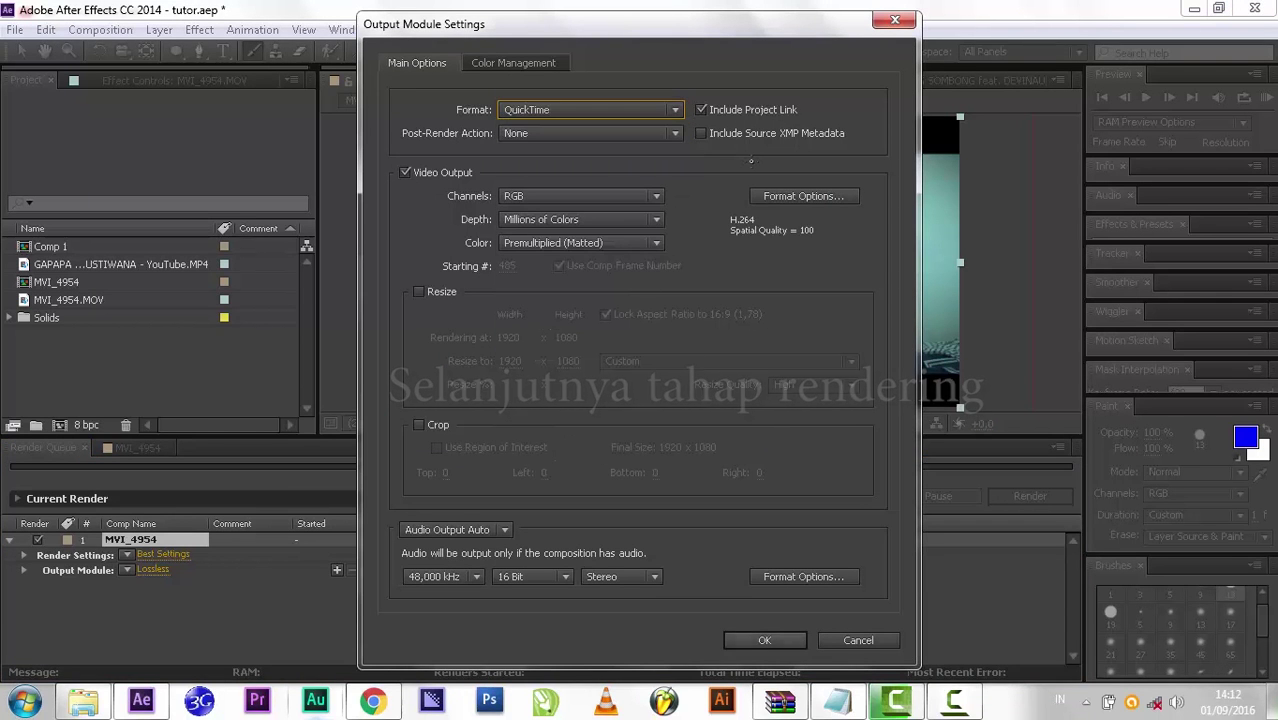
left_click(765, 640)
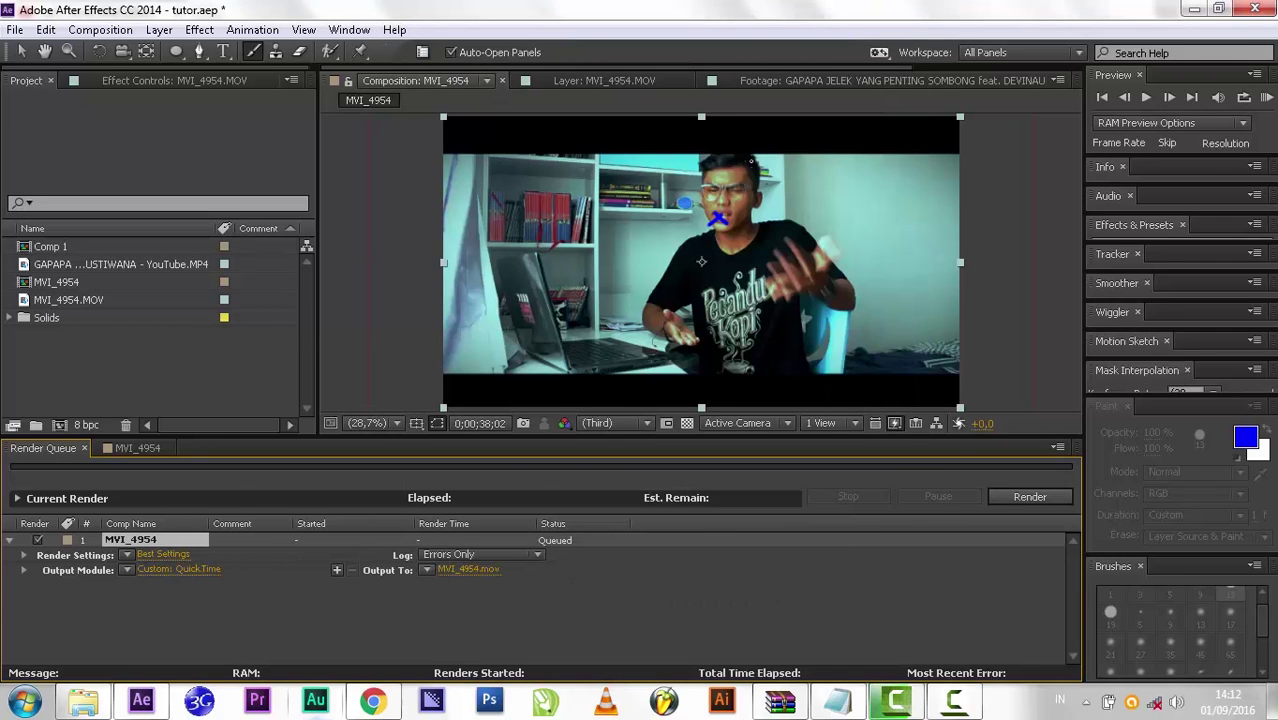
left_click(1030, 496)
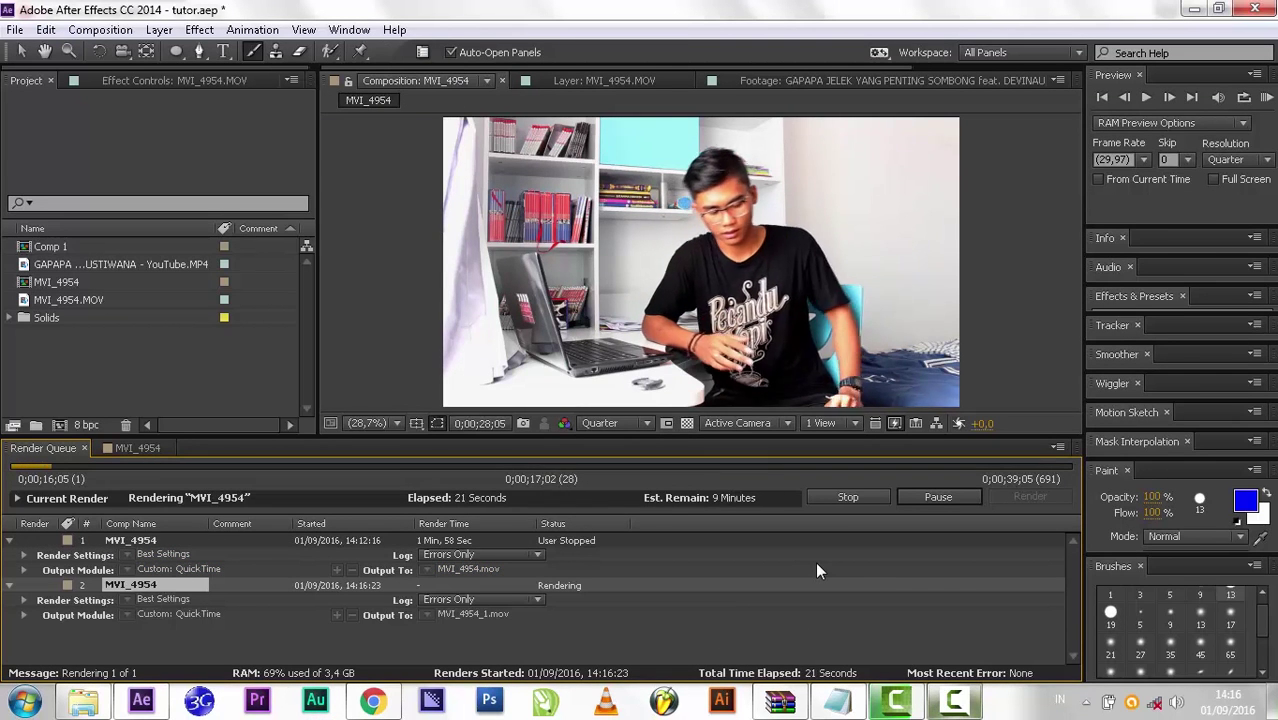